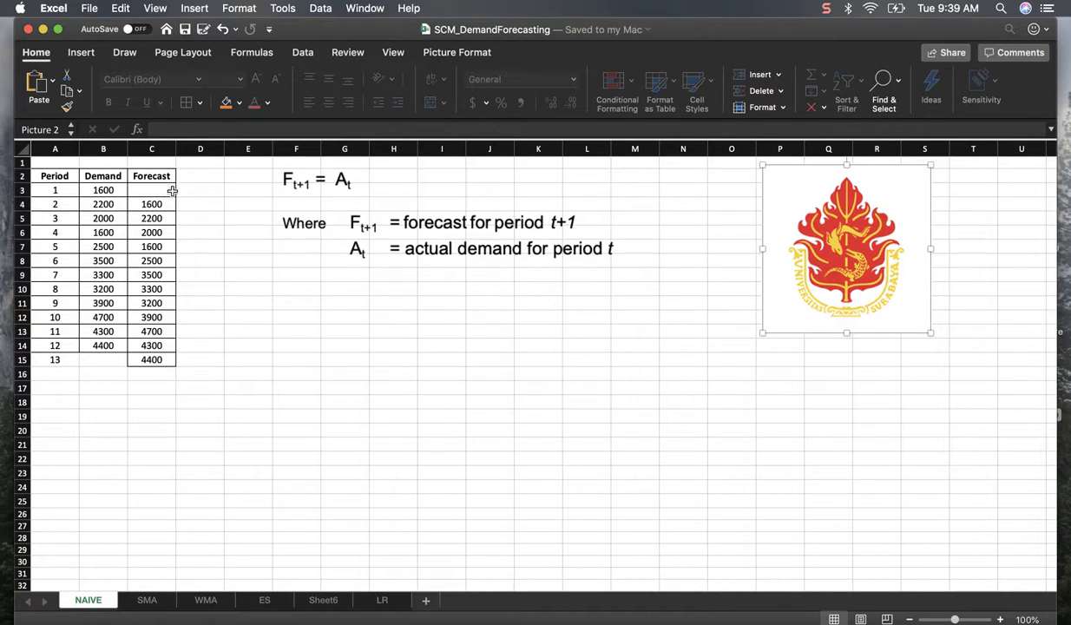
pyautogui.click(152, 149)
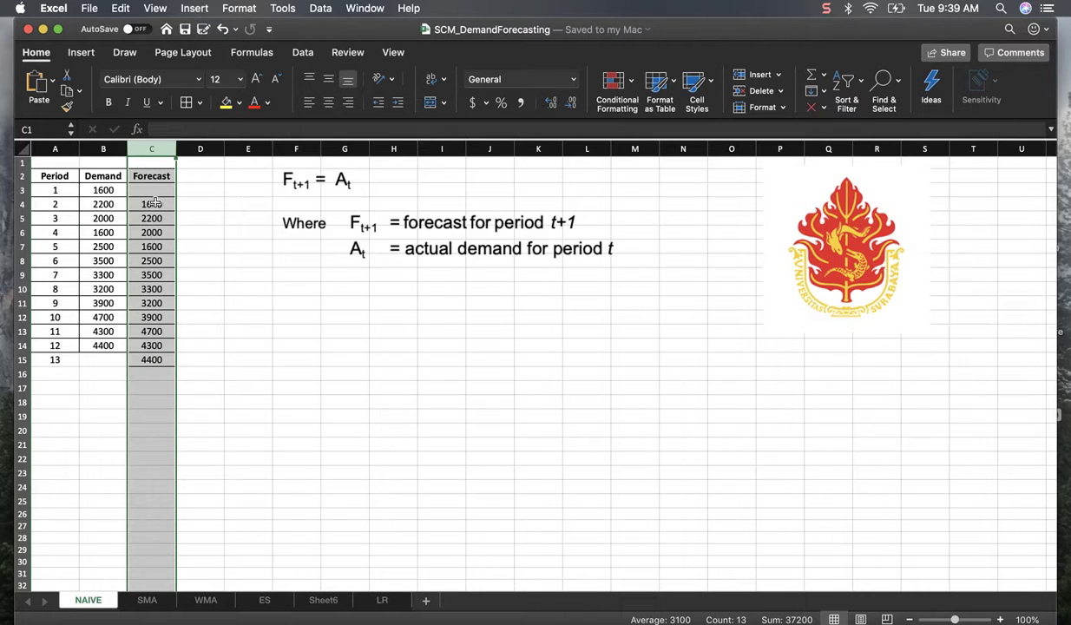
pyautogui.click(236, 337)
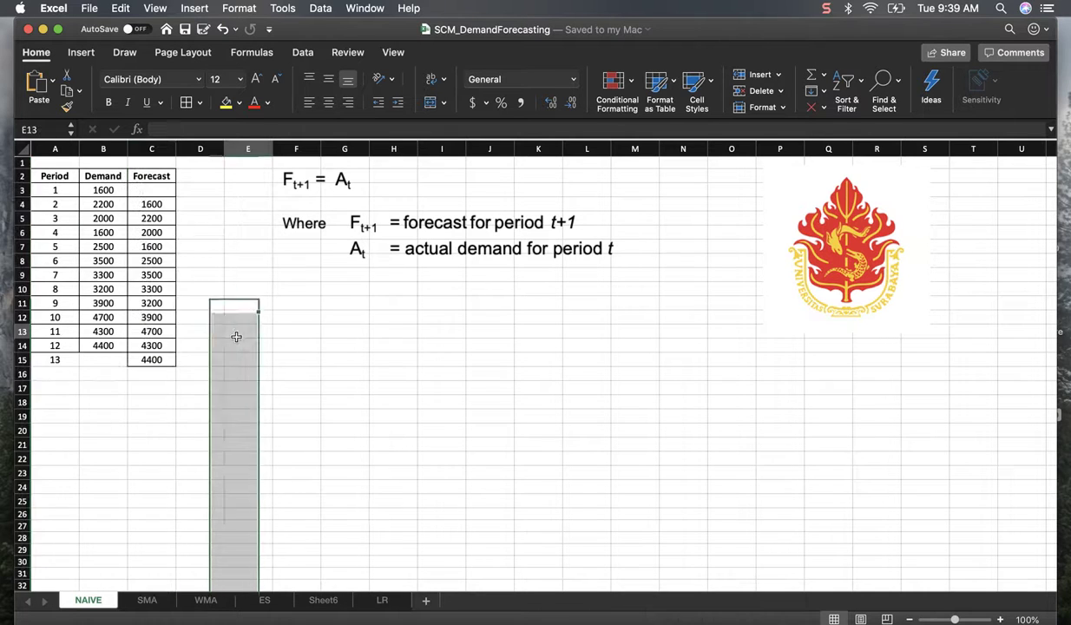
pyautogui.click(58, 150)
pyautogui.moveTo(59, 150); pyautogui.dragTo(103, 152)
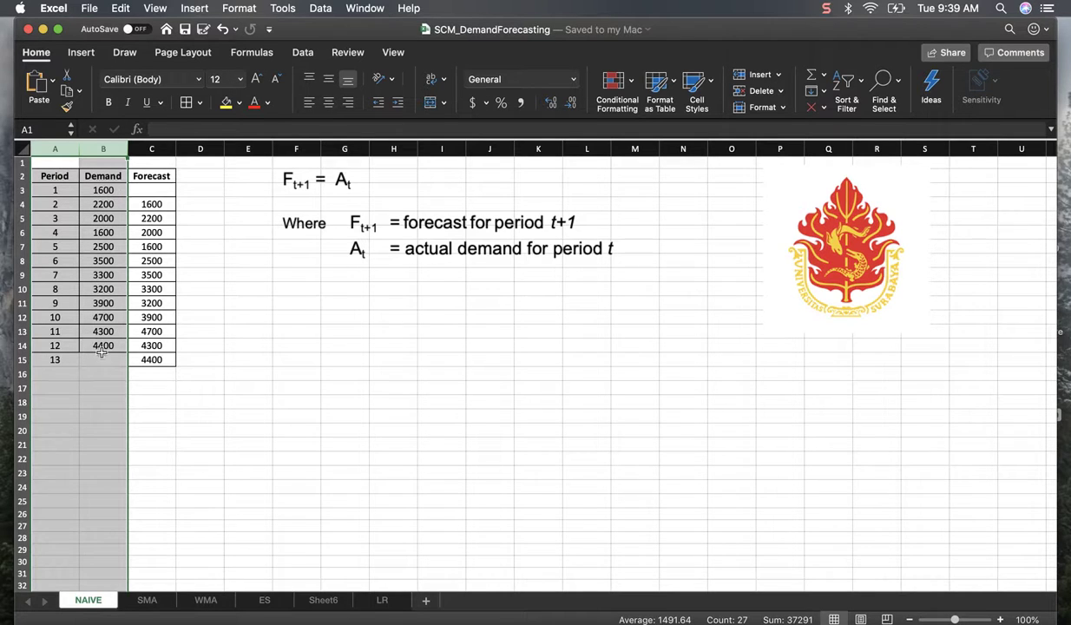
pyautogui.click(160, 429)
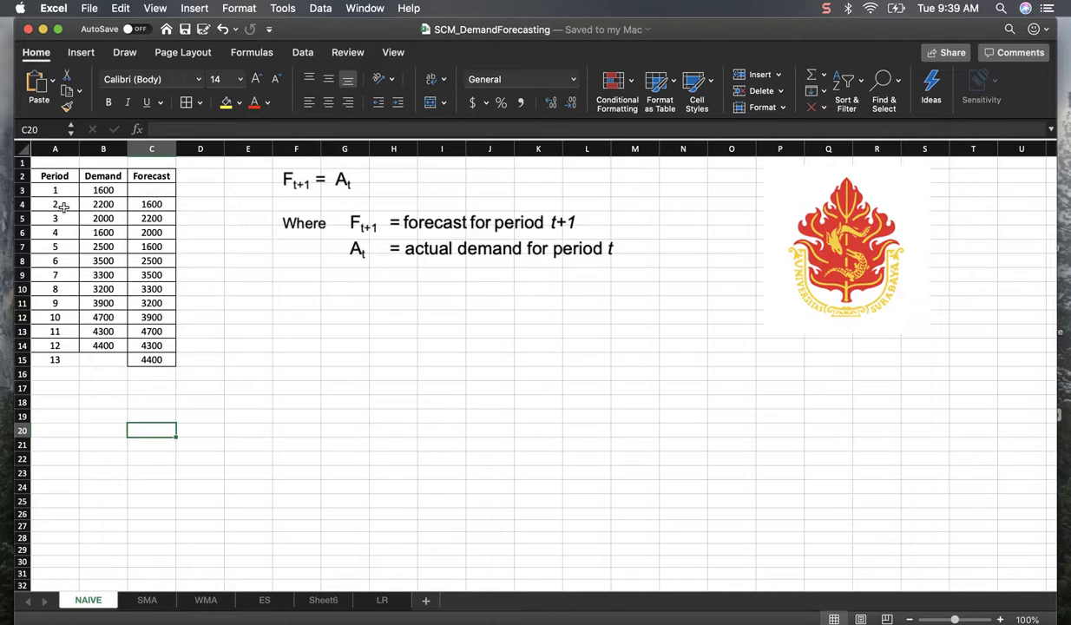
# Step: Enter N/A as the period 1 forecast in cell C3 of the NAIVE sheet
pyautogui.click(158, 190)
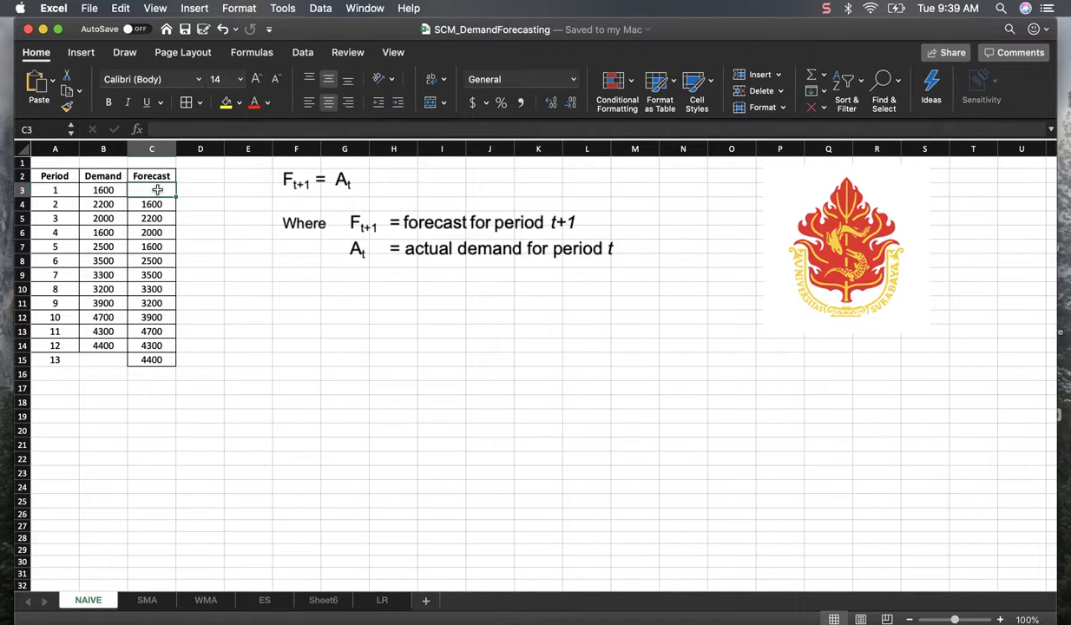
pyautogui.write('N/A')
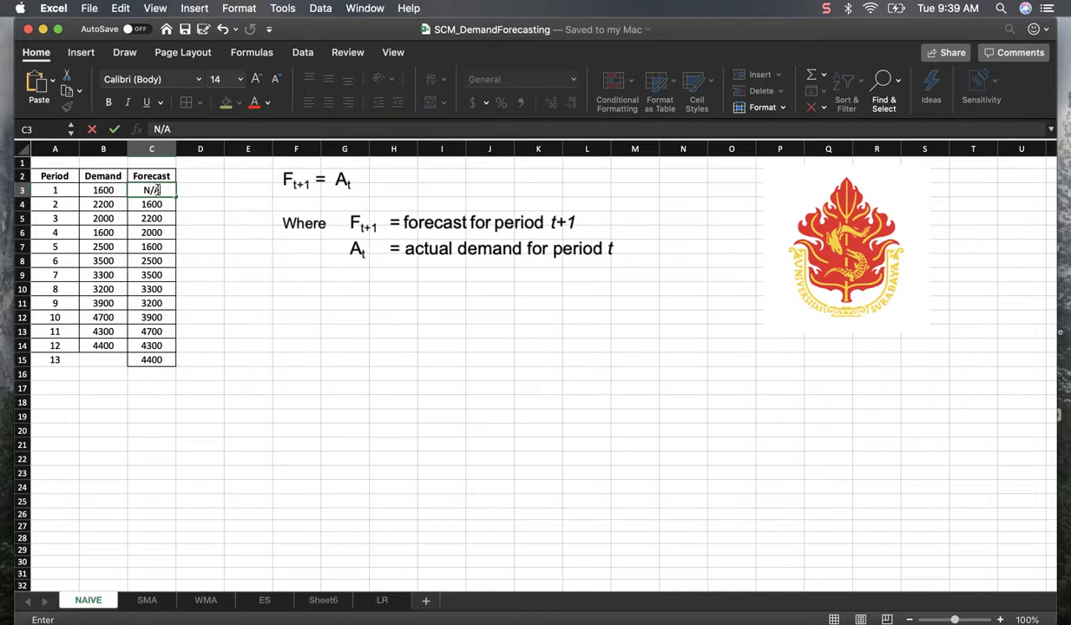
pyautogui.click(224, 260)
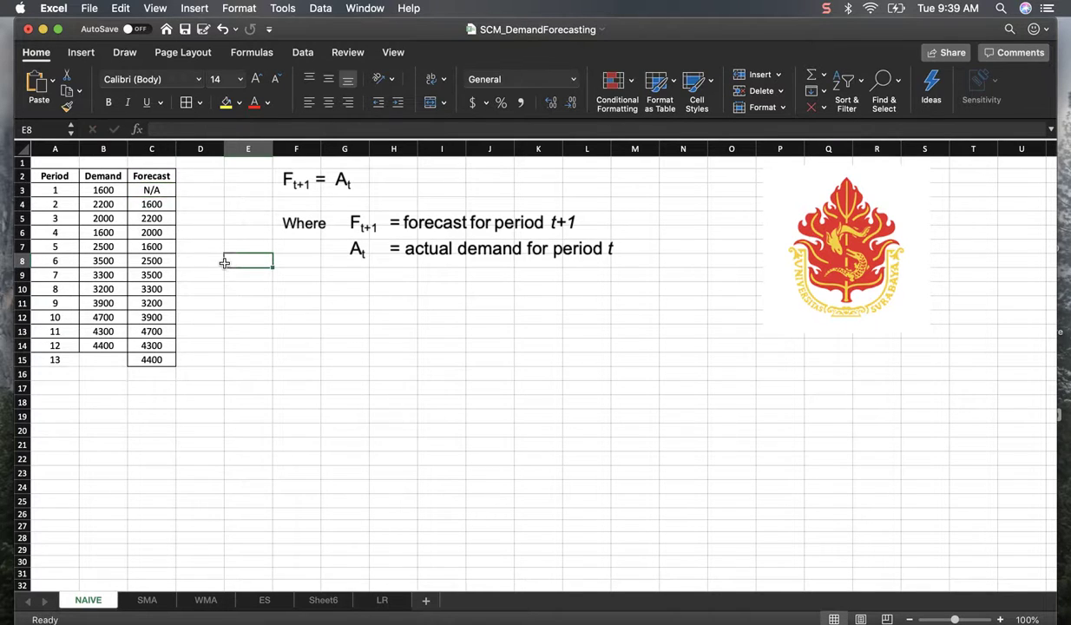
# Step: Enter =B3 as the period 2 naive forecast in C4 and fill the formula down to period 13 in C15
pyautogui.click(160, 204)
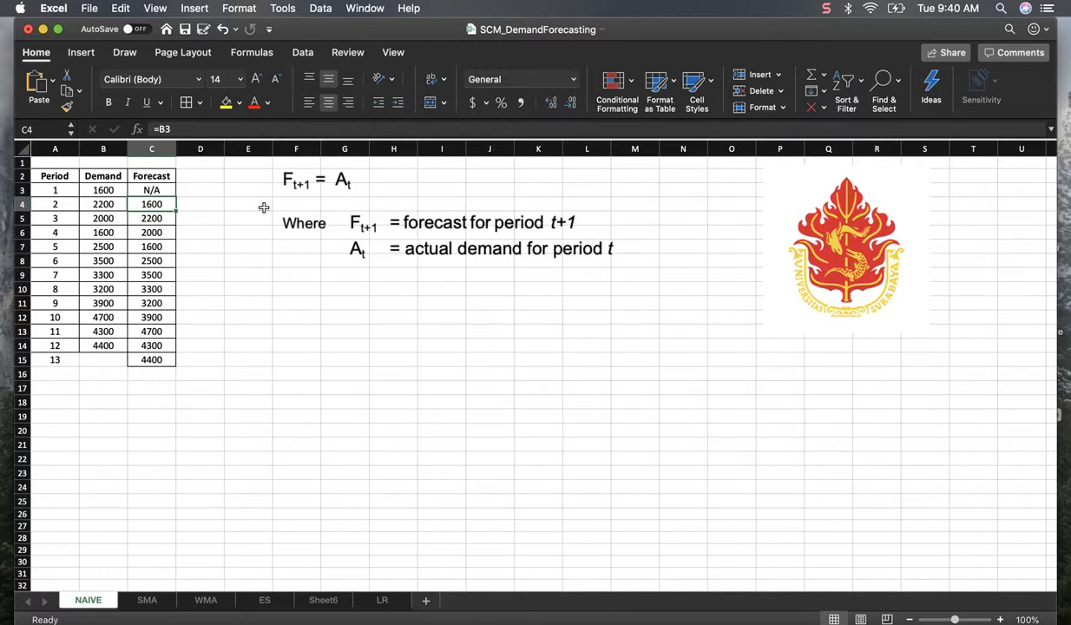
pyautogui.write('=')
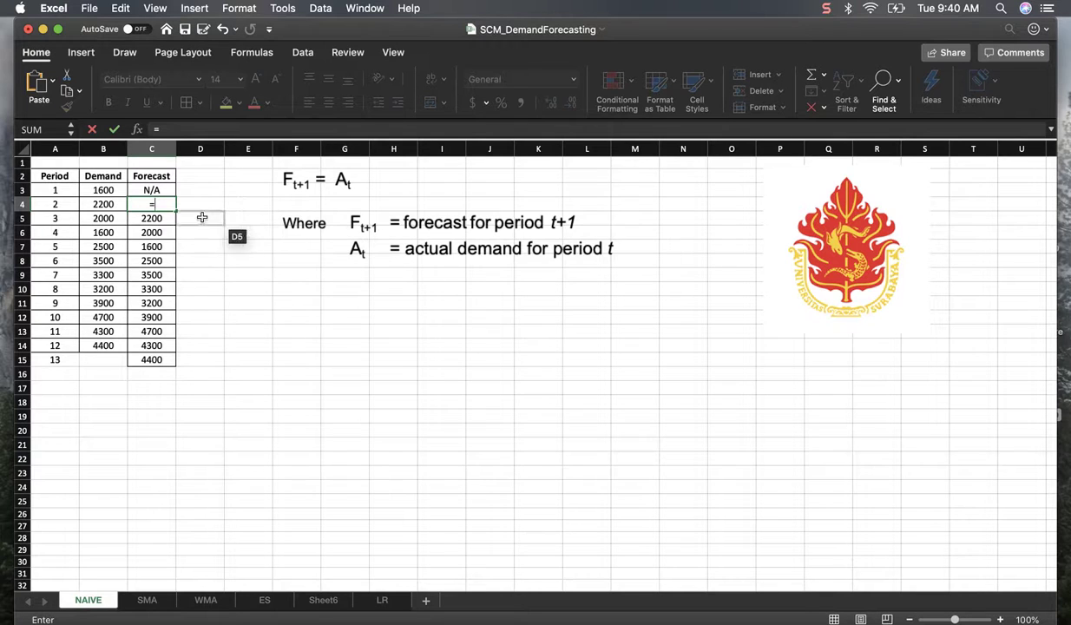
pyautogui.click(113, 190)
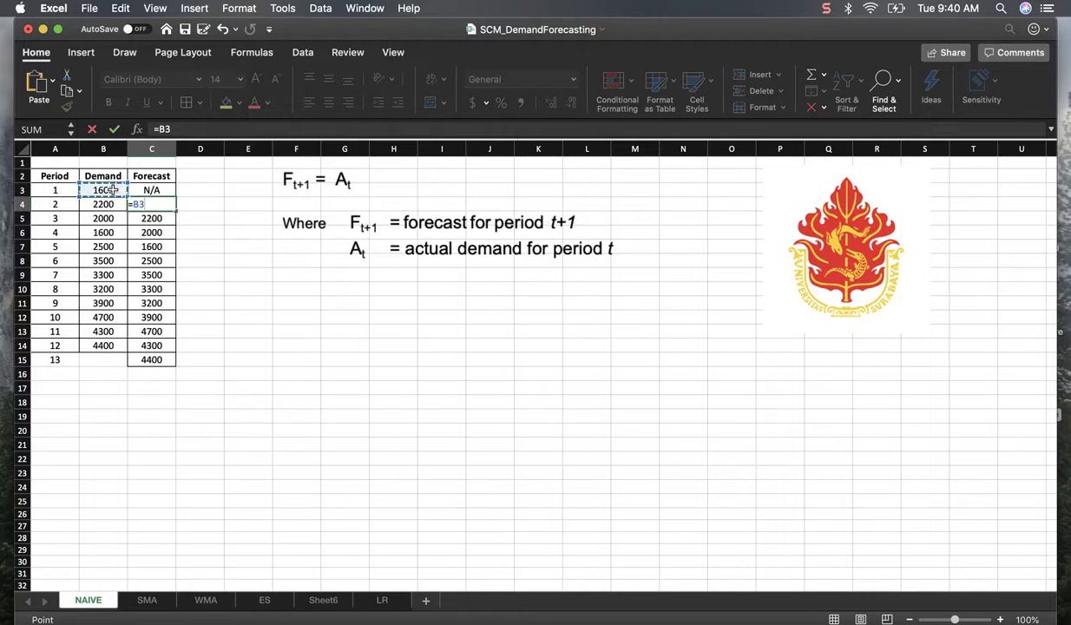
pyautogui.press('Return')
pyautogui.click(152, 202)
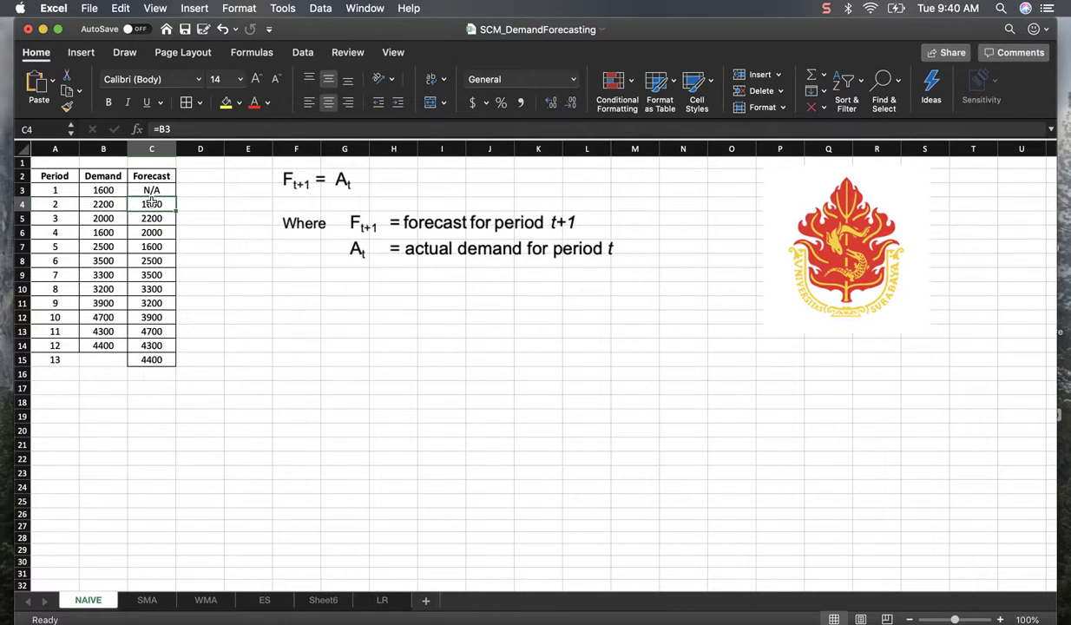
pyautogui.moveTo(176, 209); pyautogui.dragTo(162, 358)
pyautogui.click(151, 399)
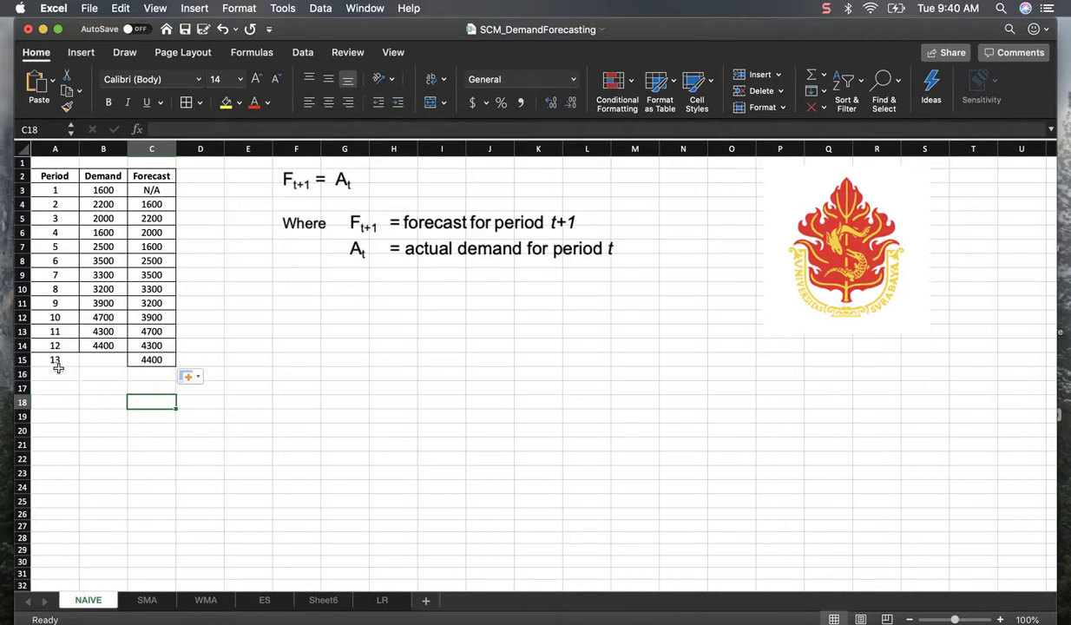
# Step: On the SMA sheet, change the label above the Forecast header in C2 to n = 4
pyautogui.click(147, 600)
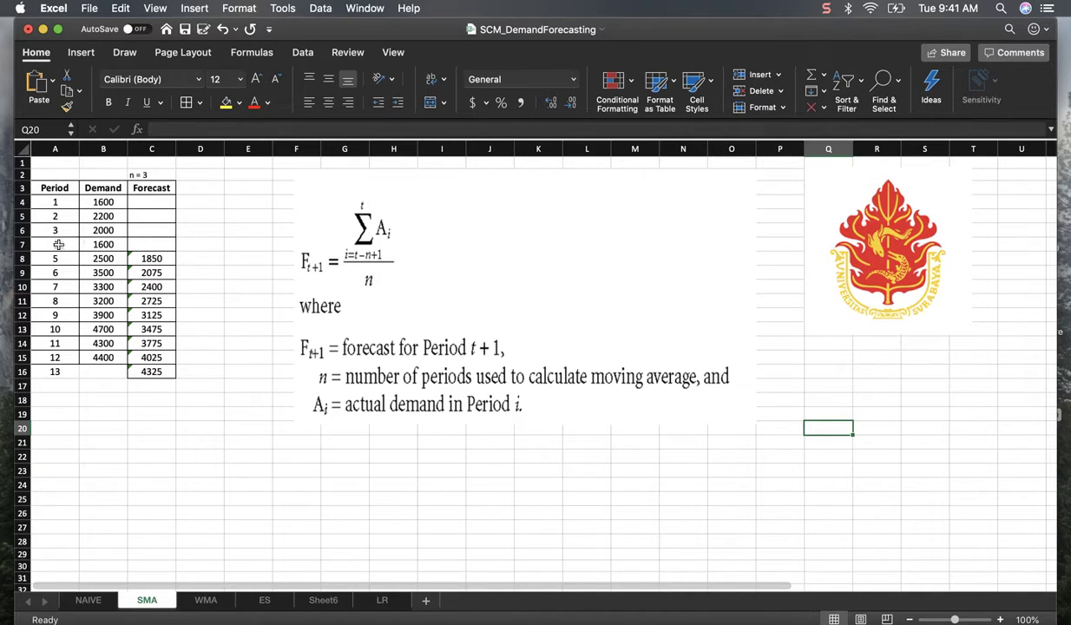
pyautogui.click(151, 175)
pyautogui.press('BackSpace')
pyautogui.write('n = 4')
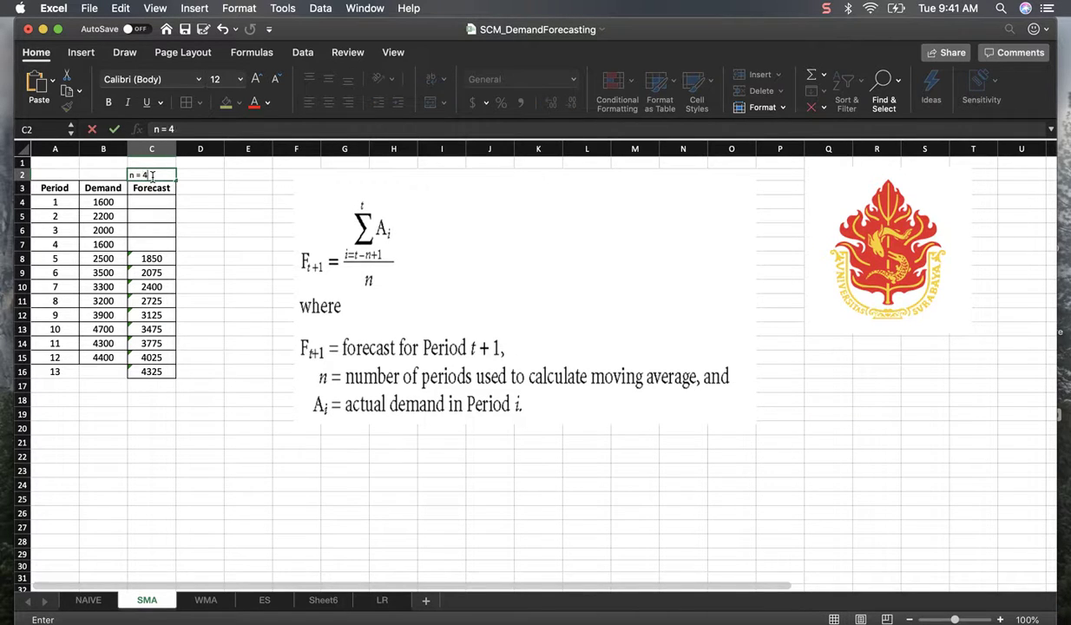
pyautogui.press('Return')
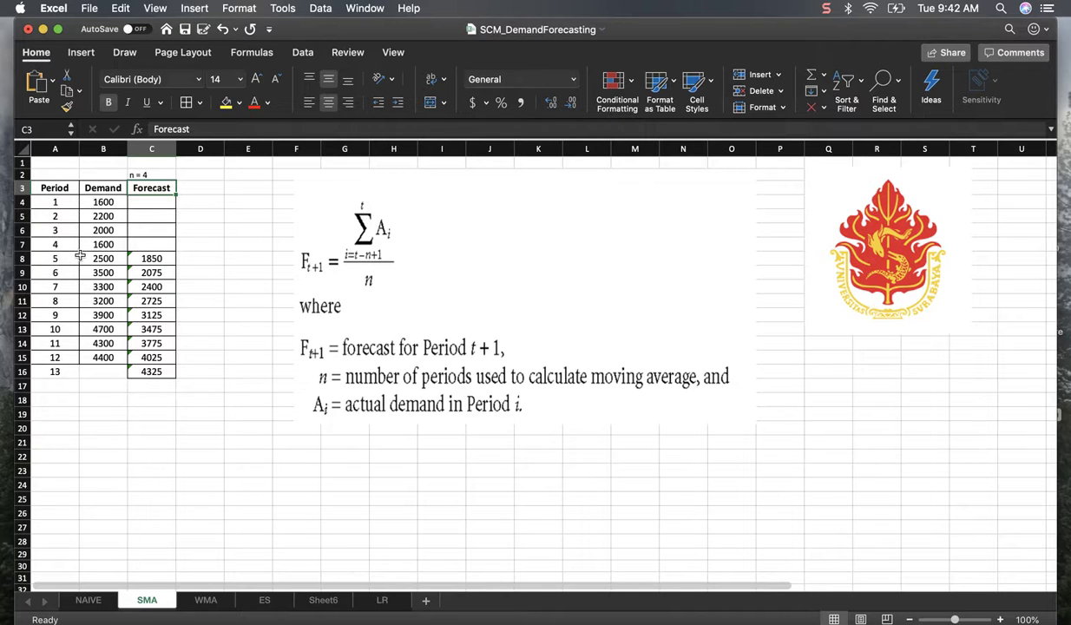
# Step: Replace the period 5 forecast in C8 with the formula =average(B4:B7)
pyautogui.click(158, 250)
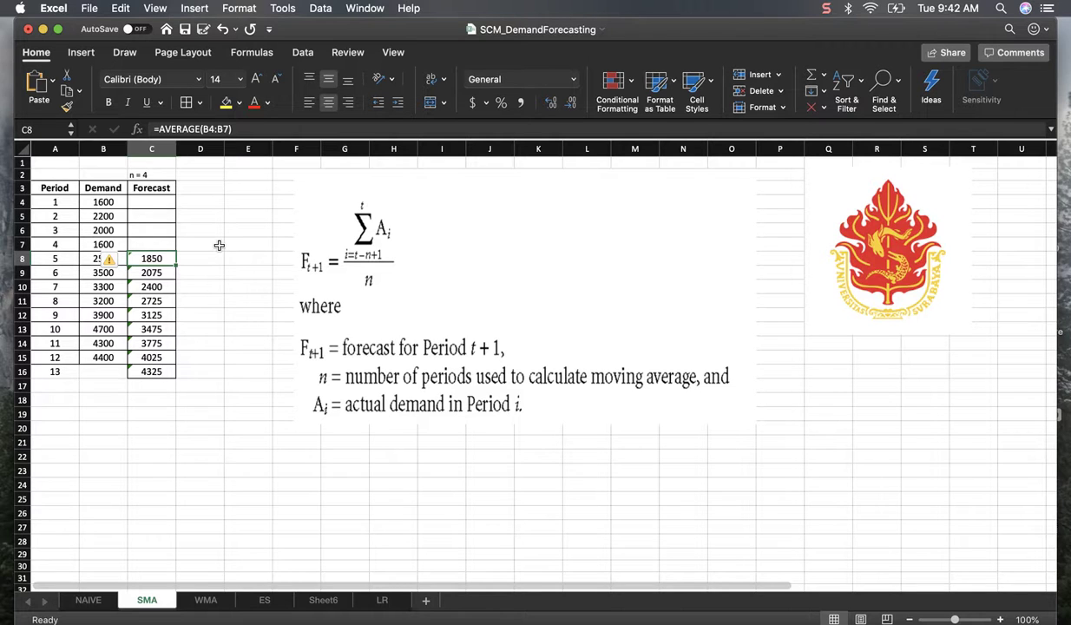
pyautogui.press('Delete')
pyautogui.write('=')
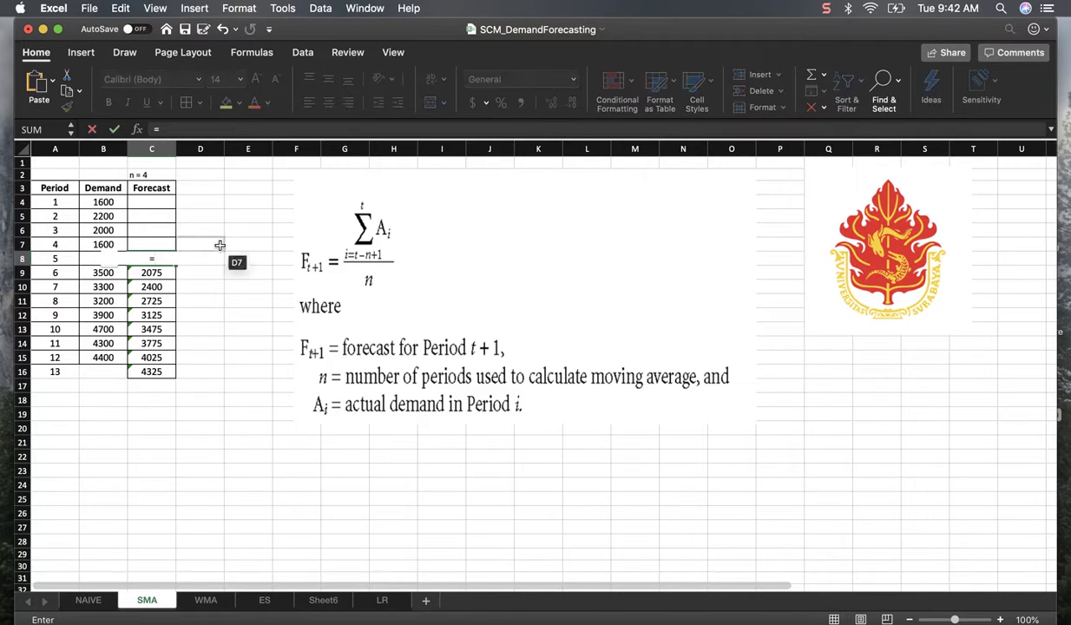
pyautogui.write('av')
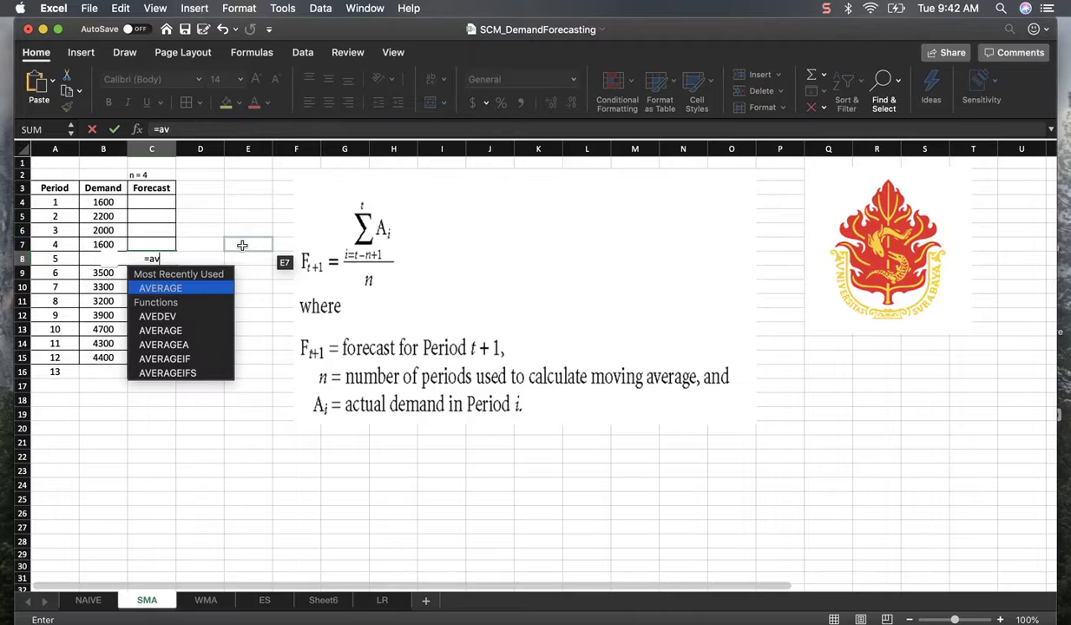
pyautogui.write('erage')
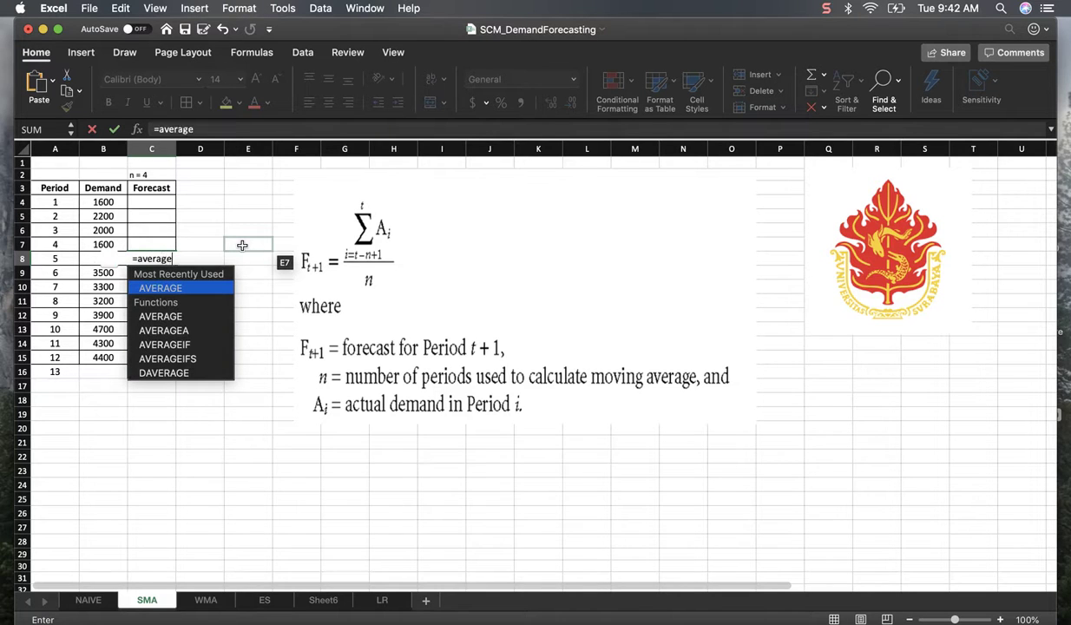
pyautogui.write('(')
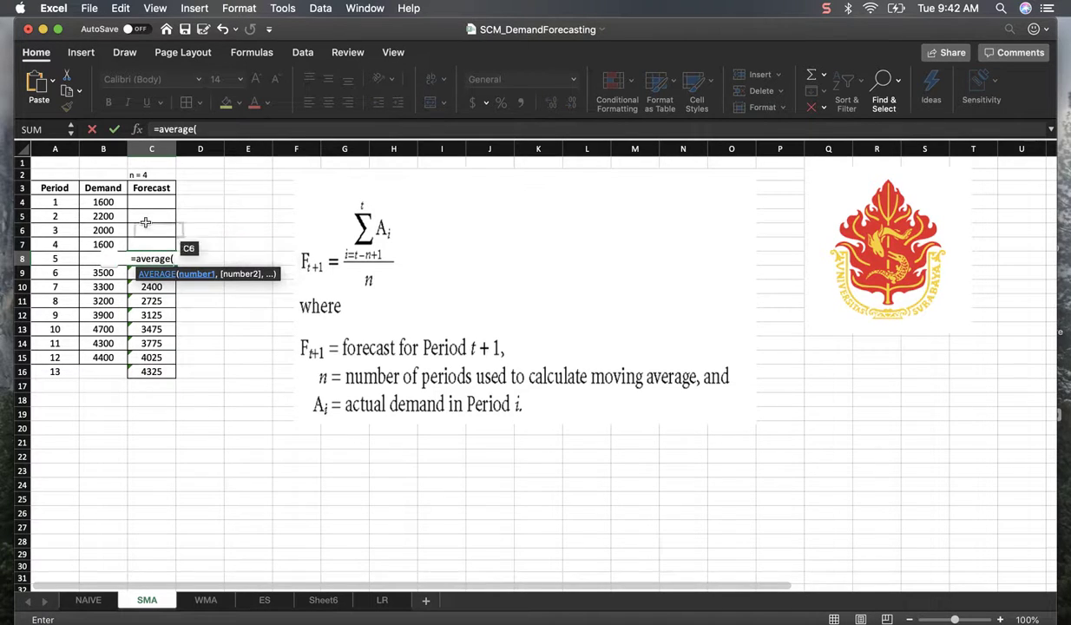
pyautogui.moveTo(103, 199); pyautogui.dragTo(95, 244)
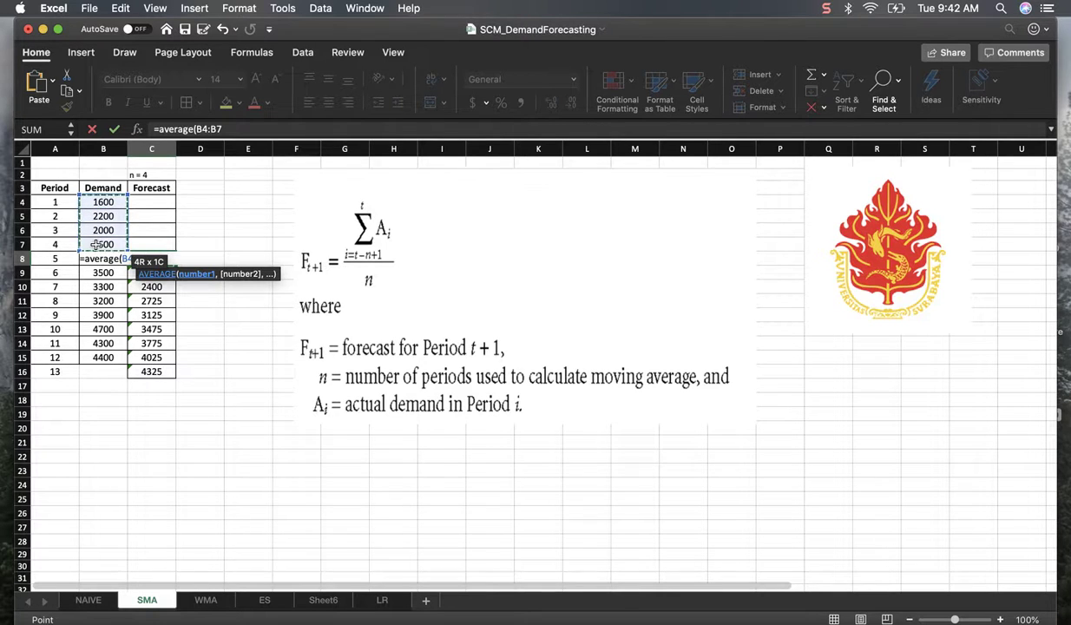
pyautogui.write(')')
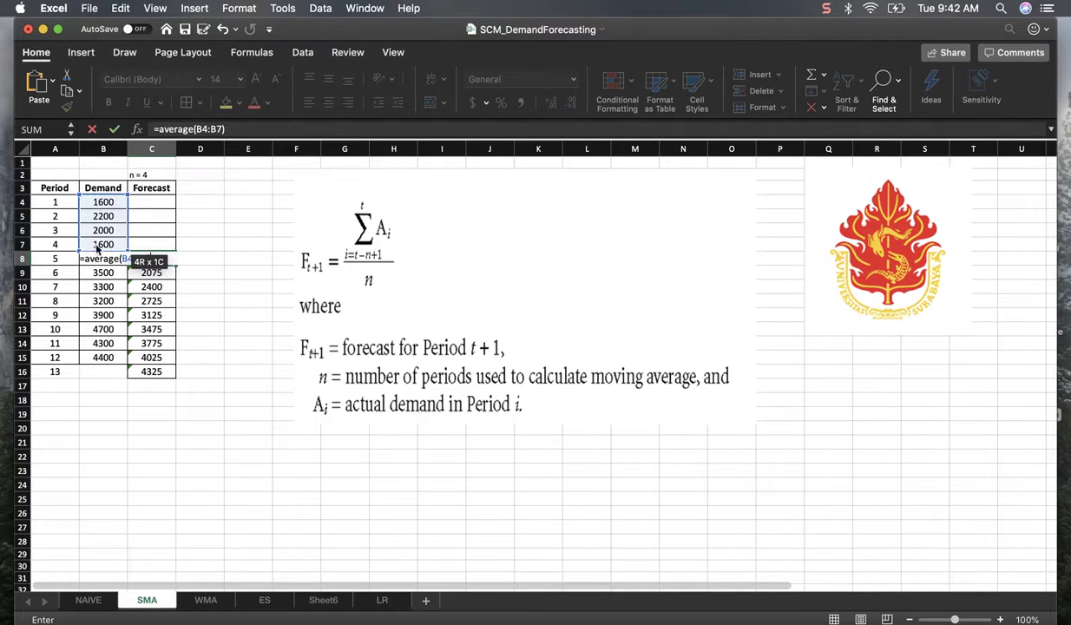
pyautogui.press('Return')
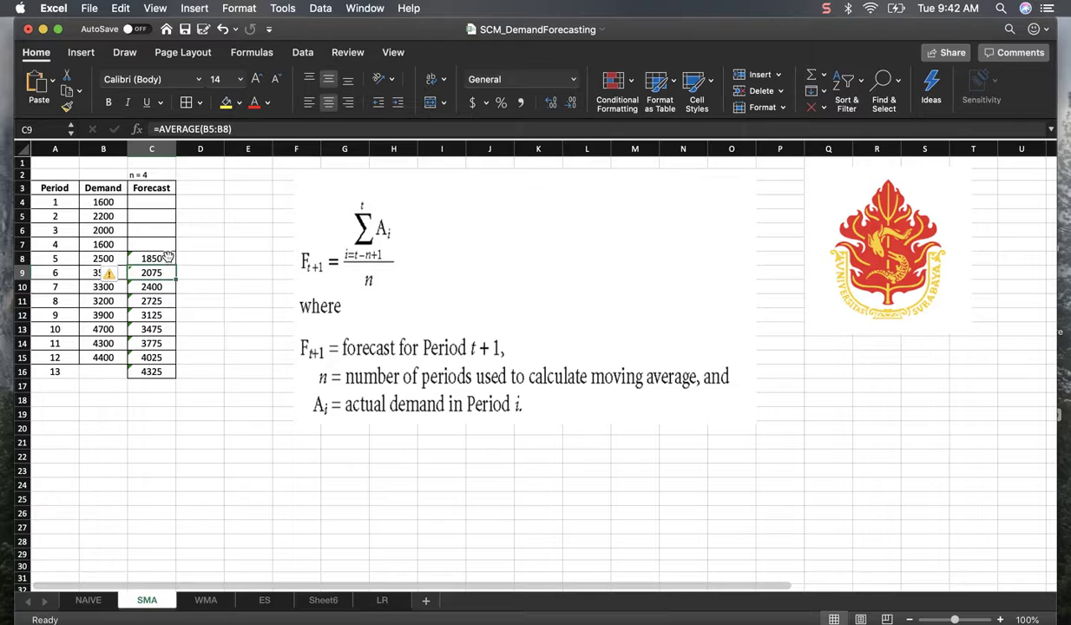
# Step: Fill the moving average formula from C8 down to period 13 in C16
pyautogui.click(171, 257)
pyautogui.moveTo(174, 266); pyautogui.dragTo(161, 372)
pyautogui.click(156, 411)
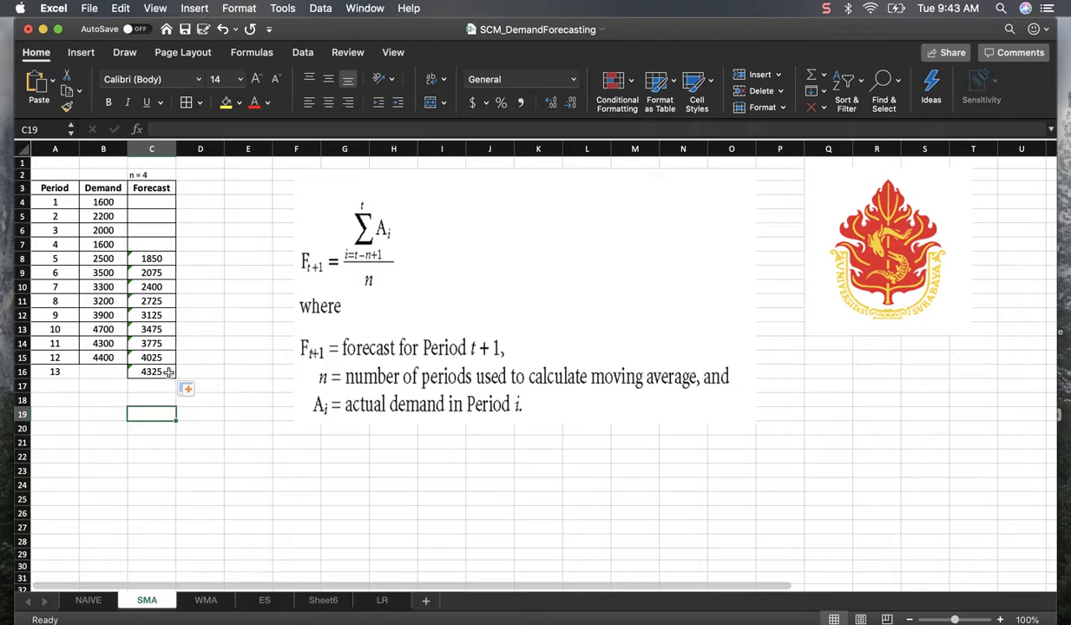
# Step: Compare the forecasts on the NAIVE and SMA sheets with the weighted setup on the WMA sheet
pyautogui.click(100, 593)
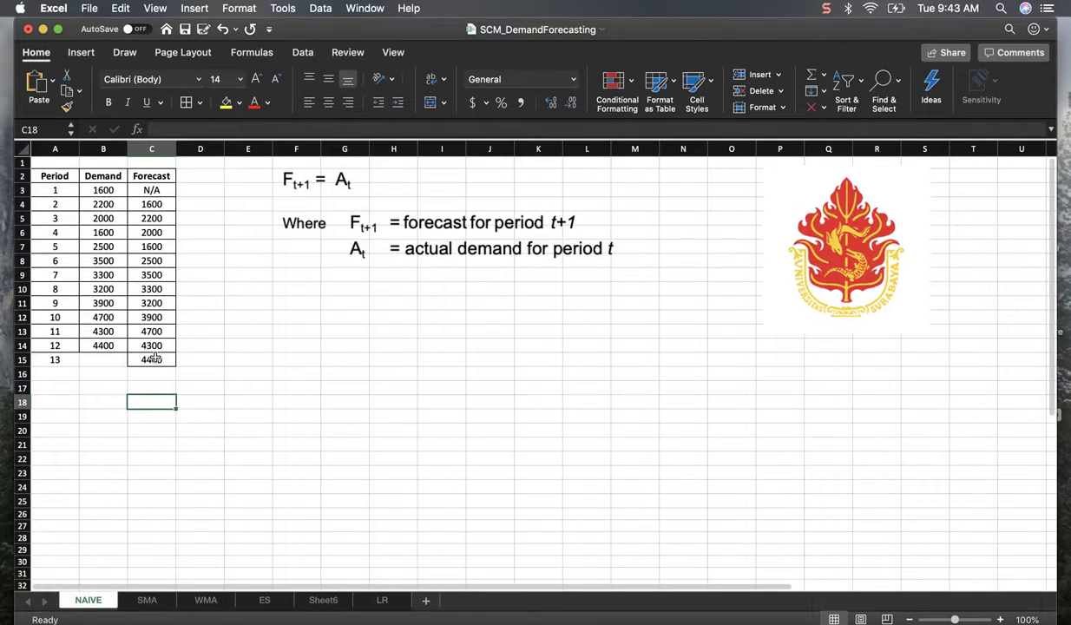
pyautogui.click(143, 603)
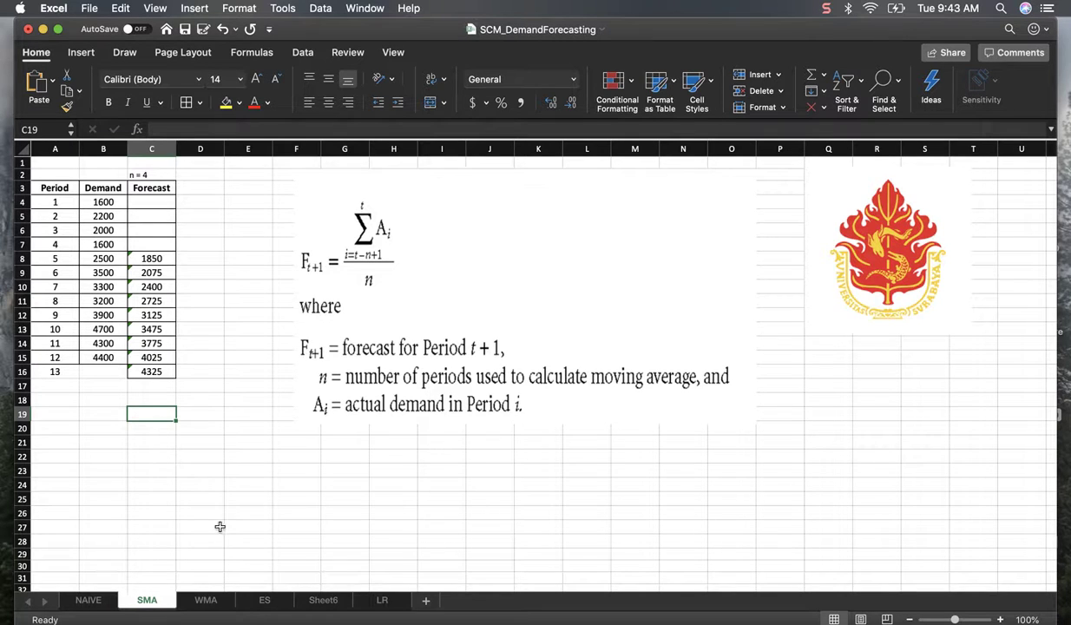
pyautogui.click(216, 599)
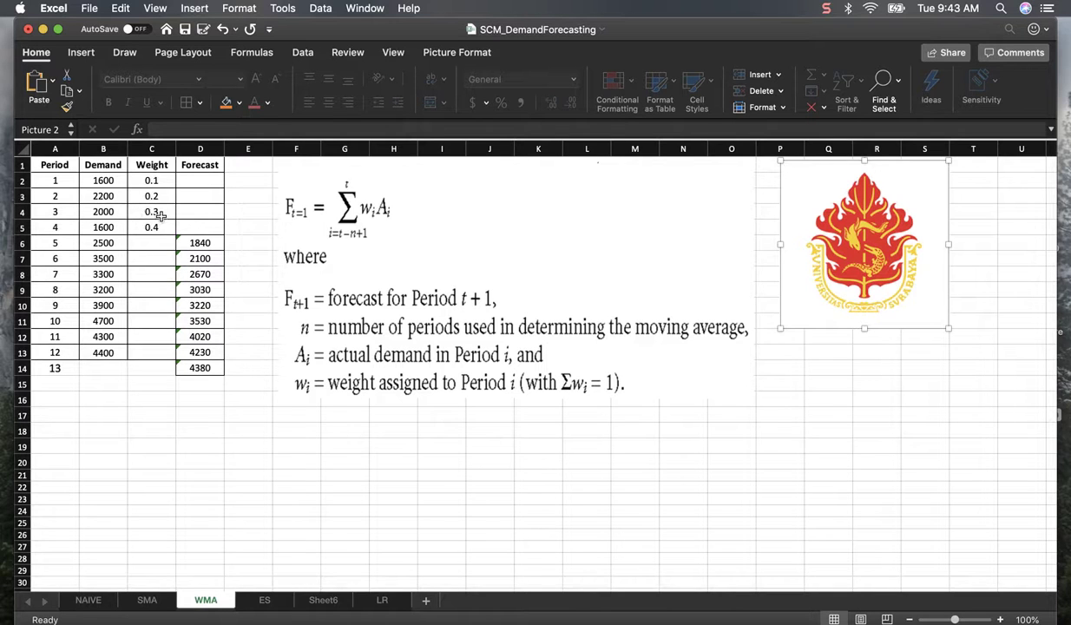
pyautogui.click(147, 599)
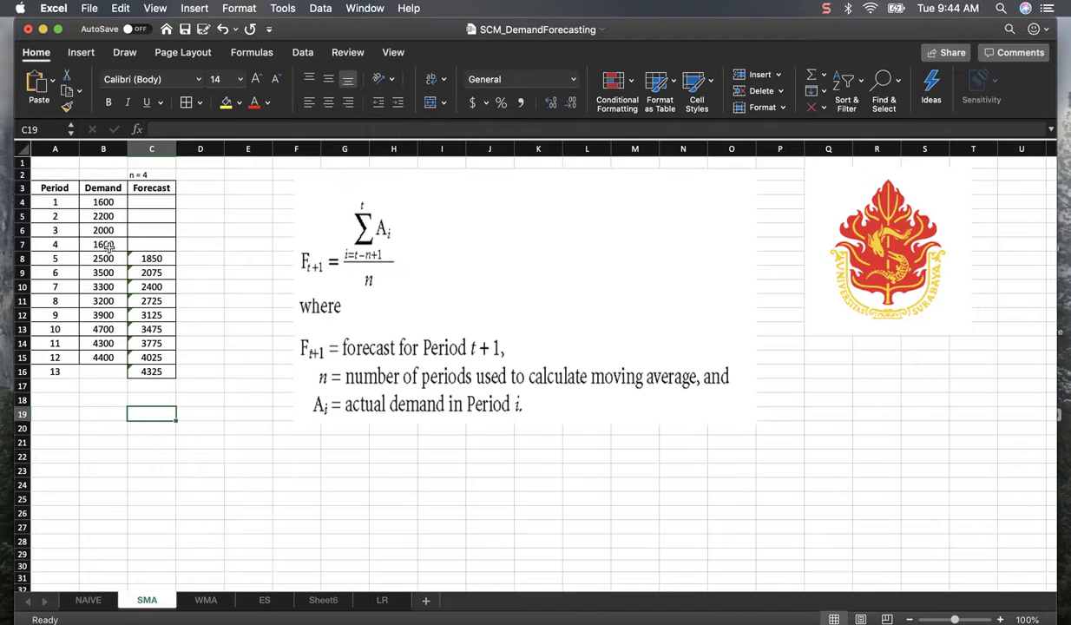
# Step: On the WMA sheet, replace the period 5 forecast in D6 with =SUMPRODUCT(B2:B5,C2:C5), multiplying the first four demands by their weights
pyautogui.click(205, 600)
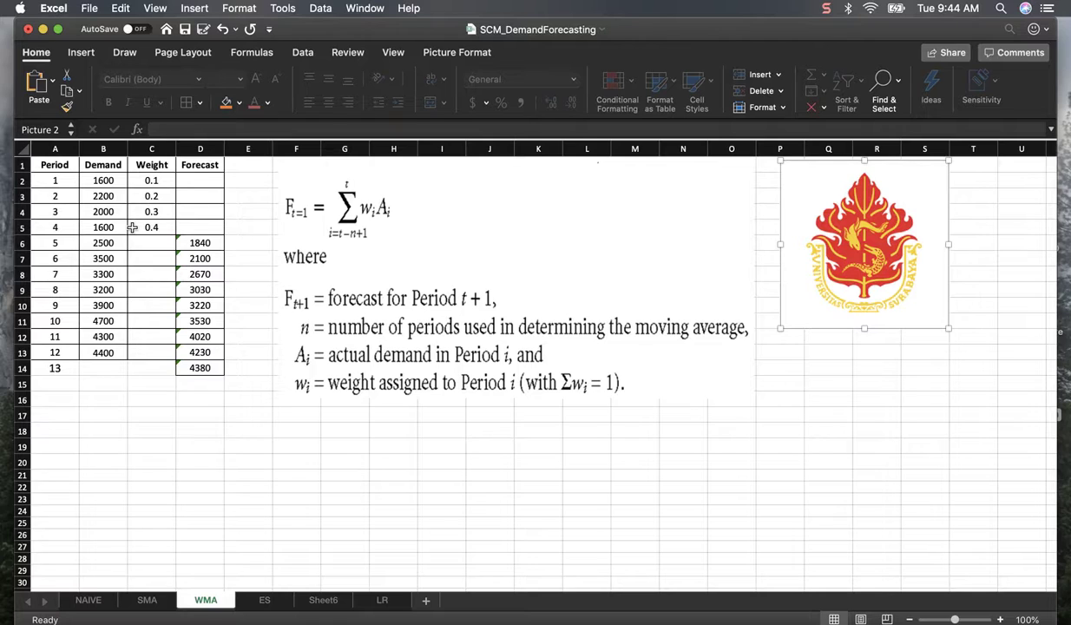
pyautogui.click(207, 245)
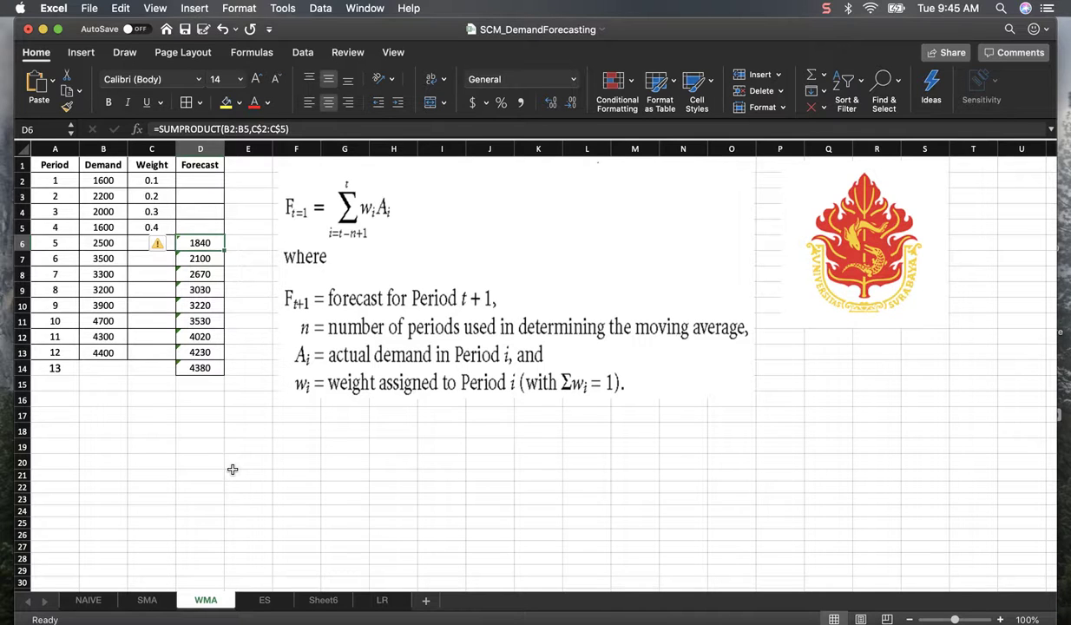
pyautogui.press('BackSpace')
pyautogui.write('=S')
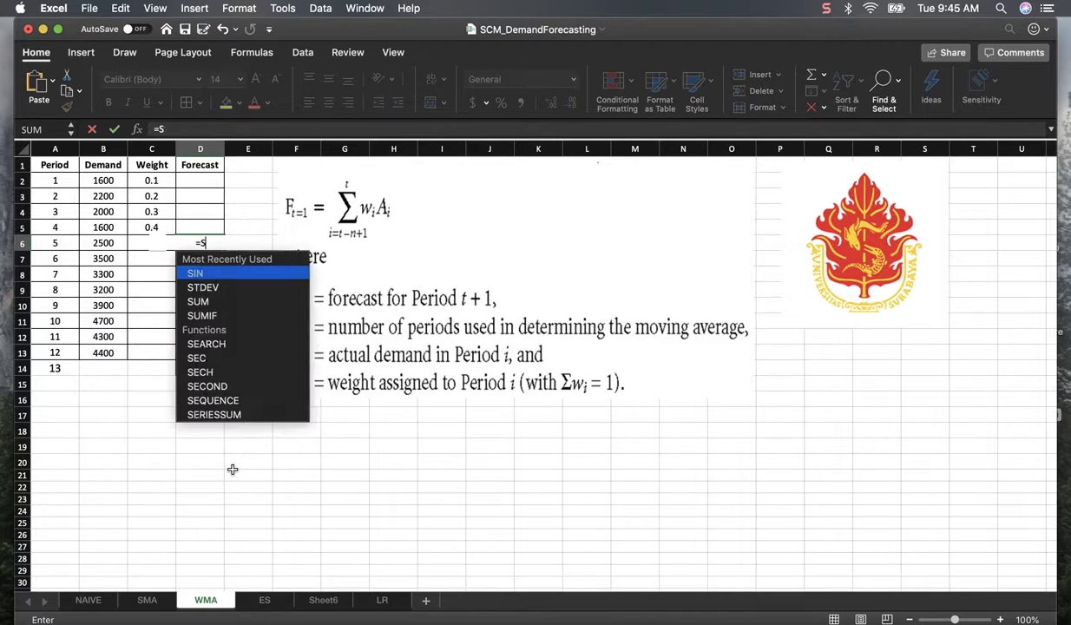
pyautogui.write('UMPRODUCT')
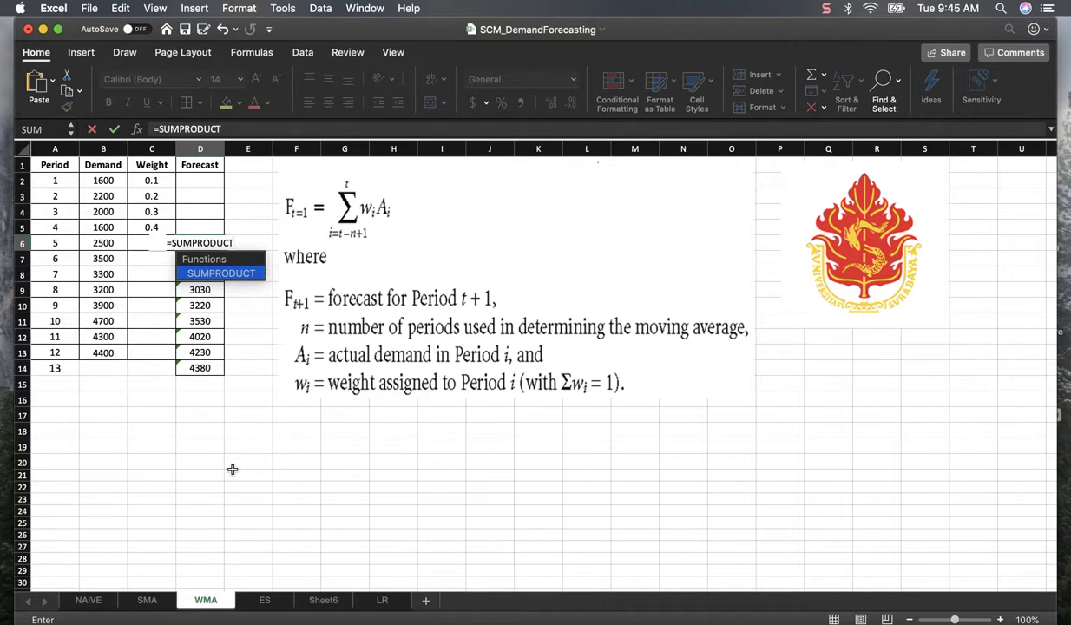
pyautogui.write('(')
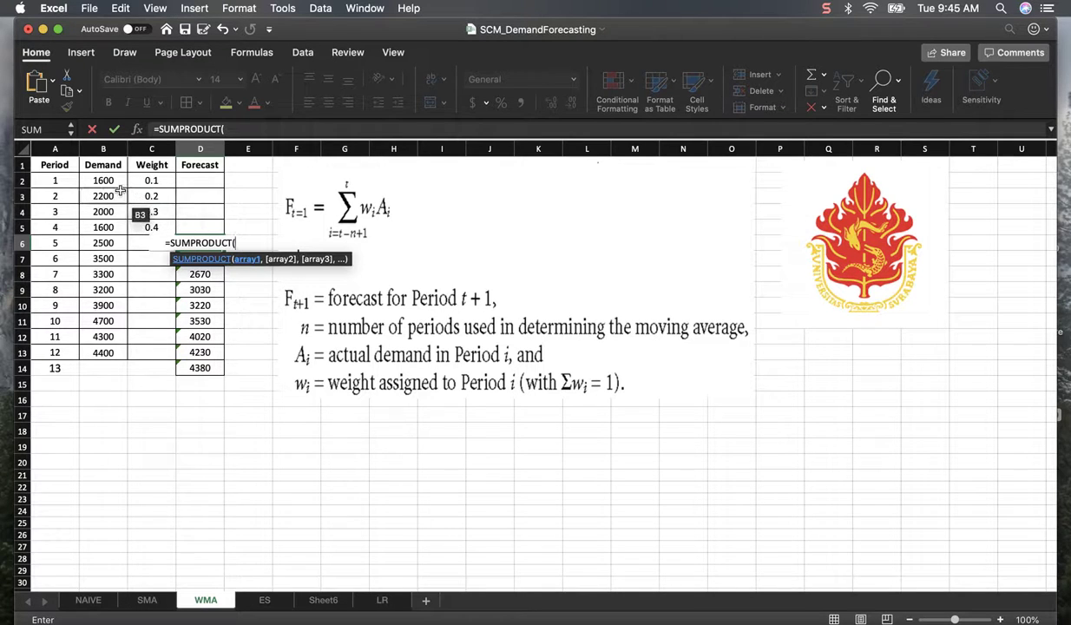
pyautogui.moveTo(105, 180); pyautogui.dragTo(106, 225)
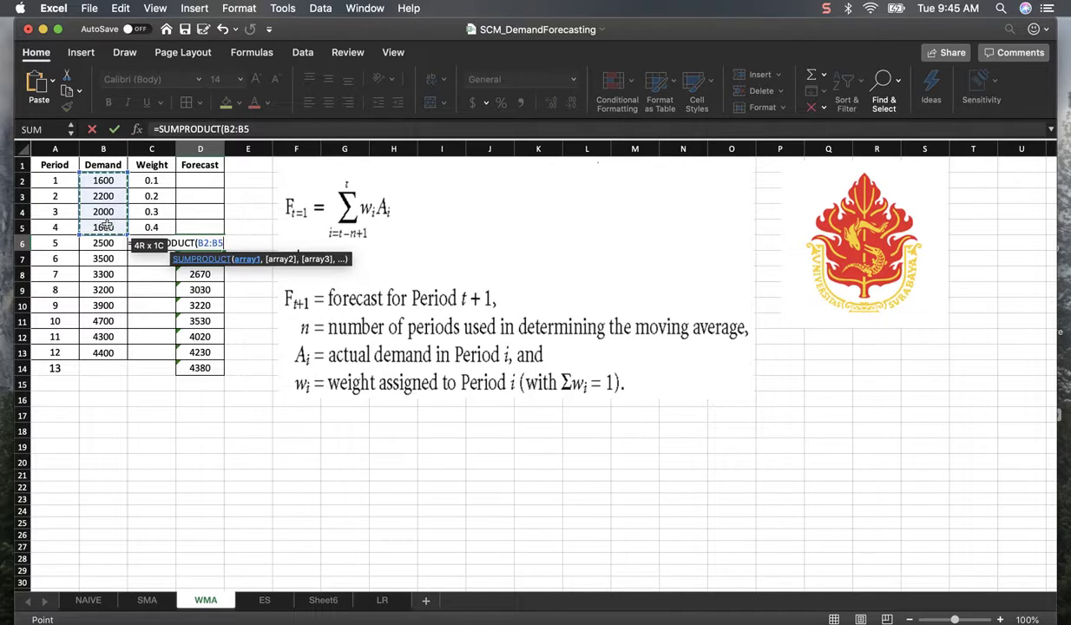
pyautogui.write(',')
pyautogui.click(150, 181)
pyautogui.moveTo(150, 181); pyautogui.dragTo(151, 226)
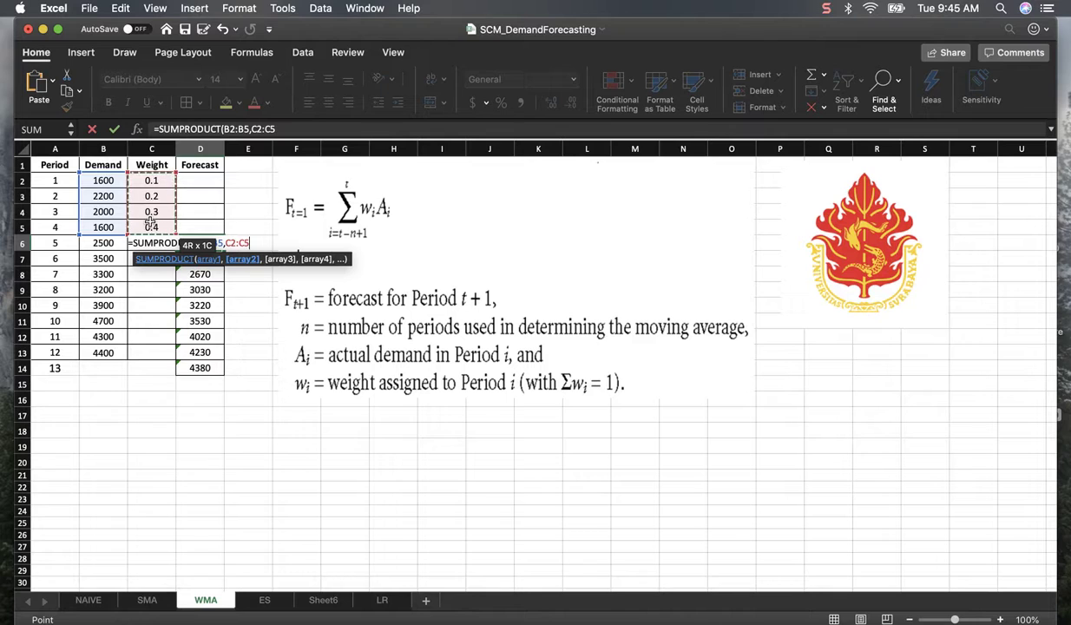
pyautogui.write(')')
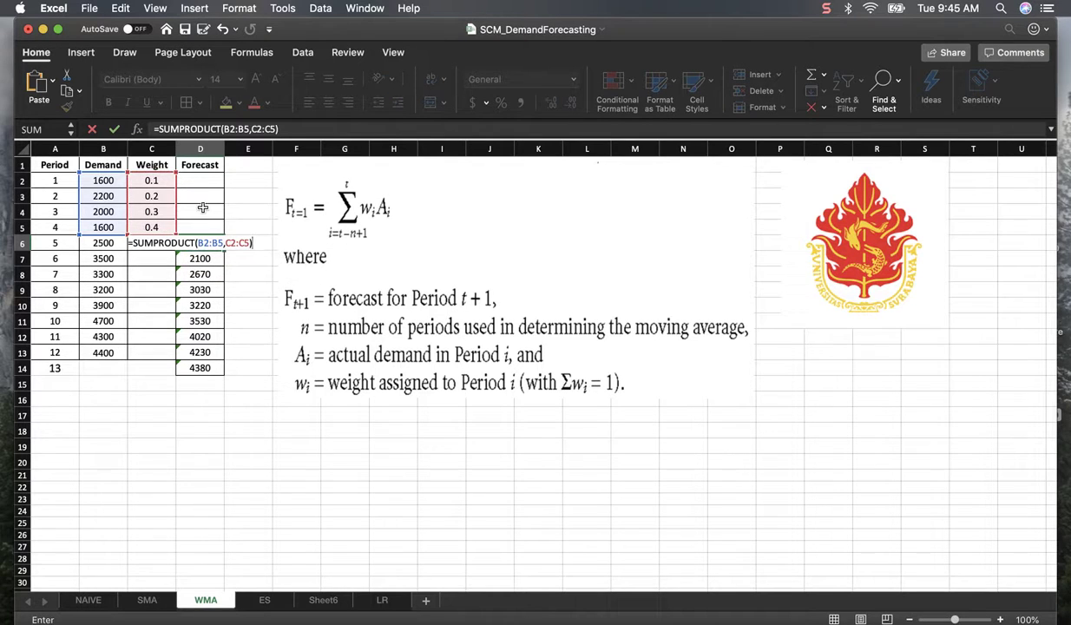
# Step: Lock the weight rows in the D6 formula so it reads =SUMPRODUCT(B2:B5,C$2:C$5)
pyautogui.click(233, 244)
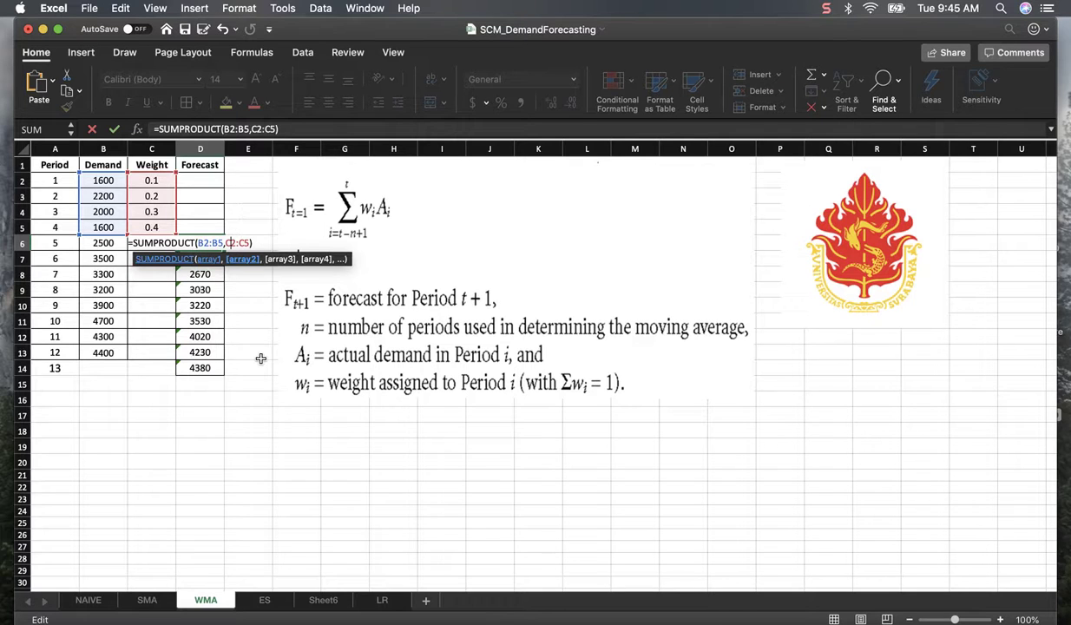
pyautogui.write('$')
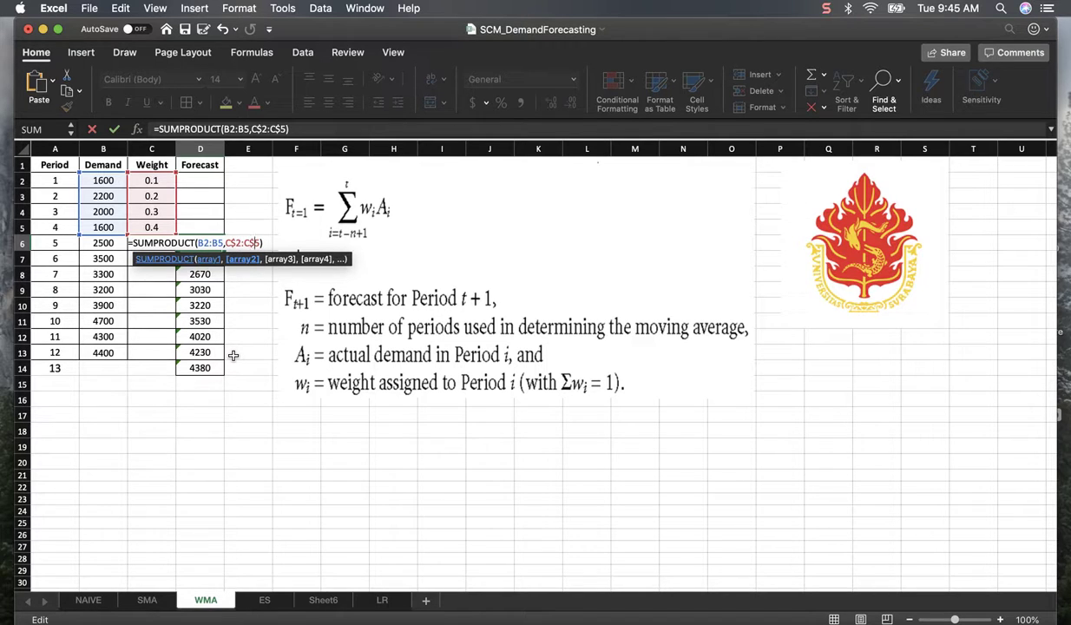
pyautogui.press('Return')
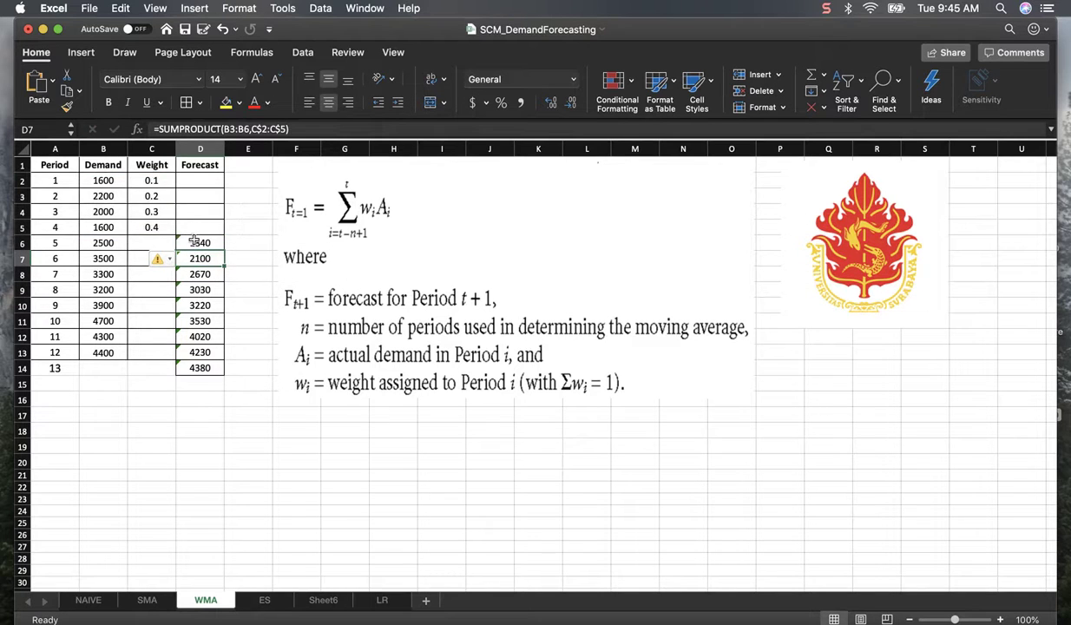
# Step: Fill the weighted moving average formula from D6 down to period 13 in D14
pyautogui.click(194, 242)
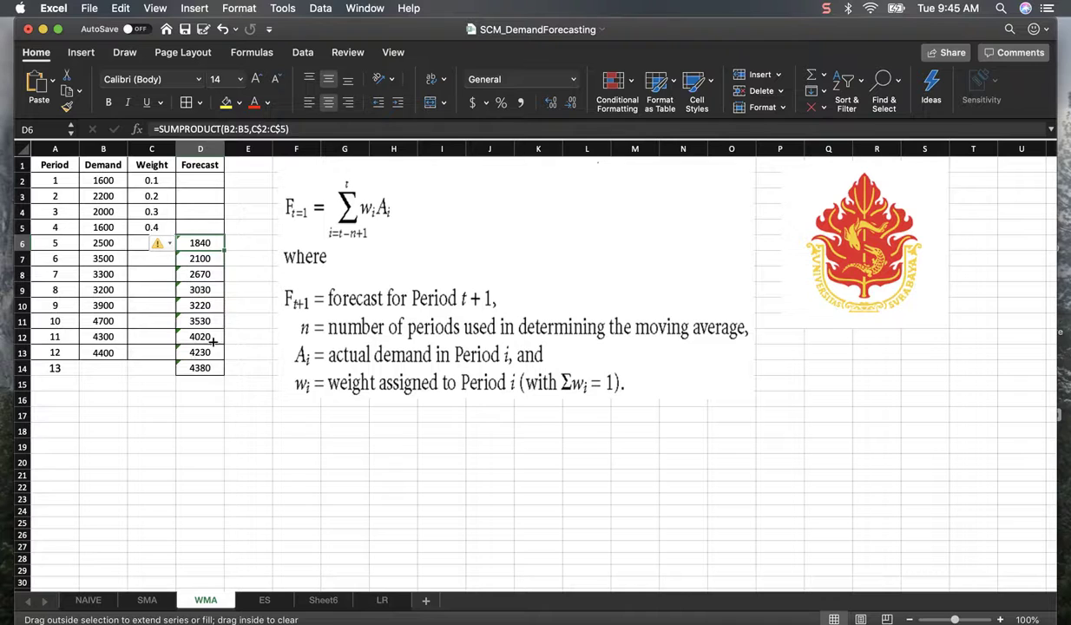
pyautogui.moveTo(208, 371); pyautogui.dragTo(208, 372)
pyautogui.click(205, 445)
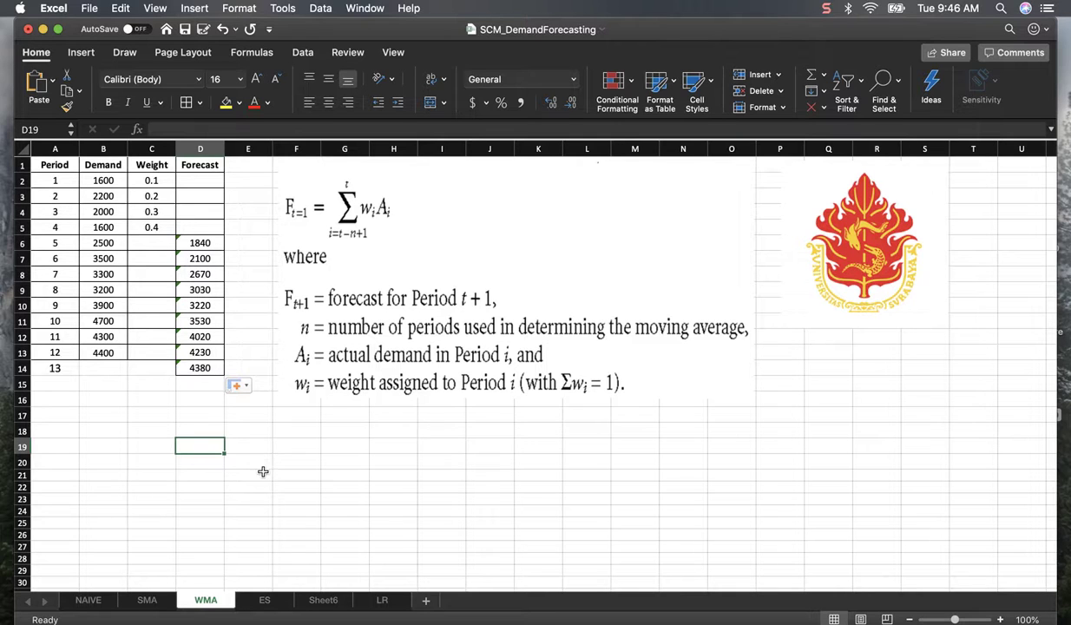
# Step: Go to the ES sheet and start the Exponential Smoothing tool from the data analysis tools
pyautogui.click(264, 600)
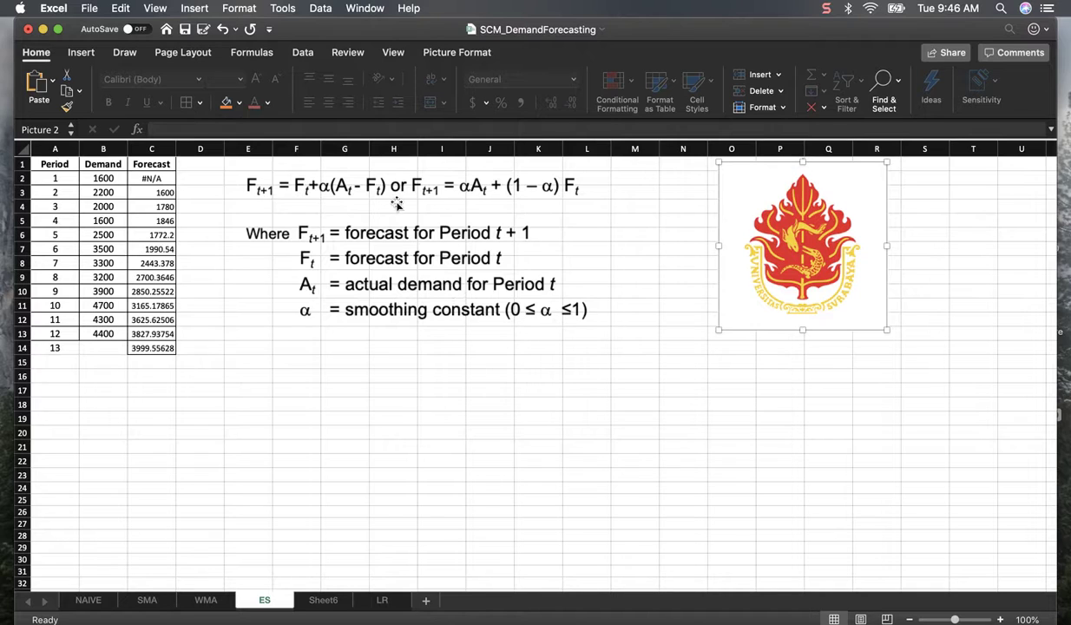
pyautogui.click(270, 206)
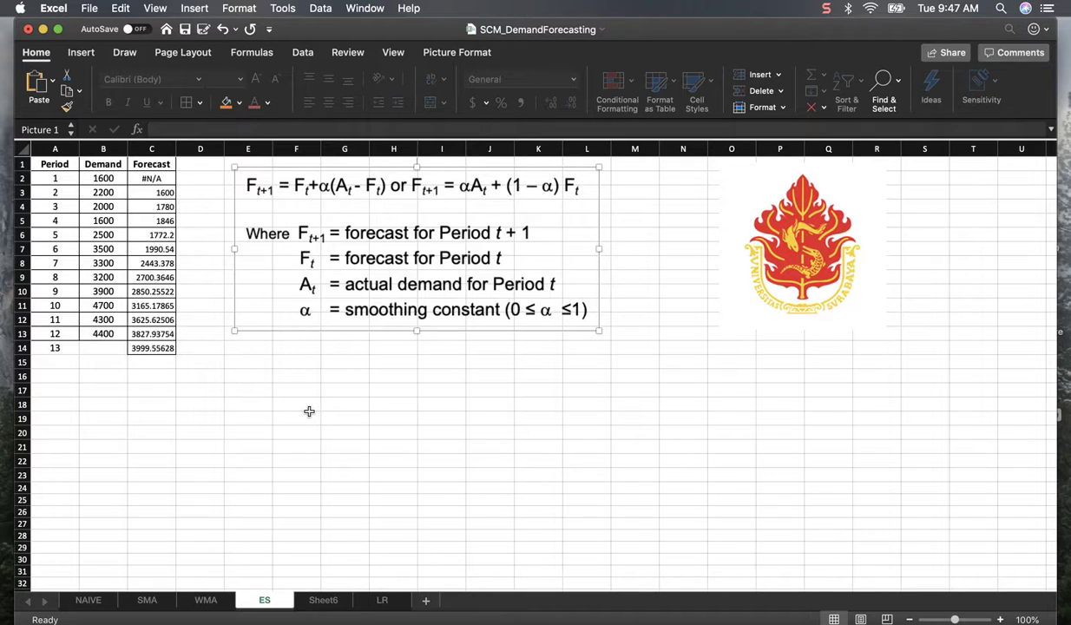
pyautogui.click(287, 8)
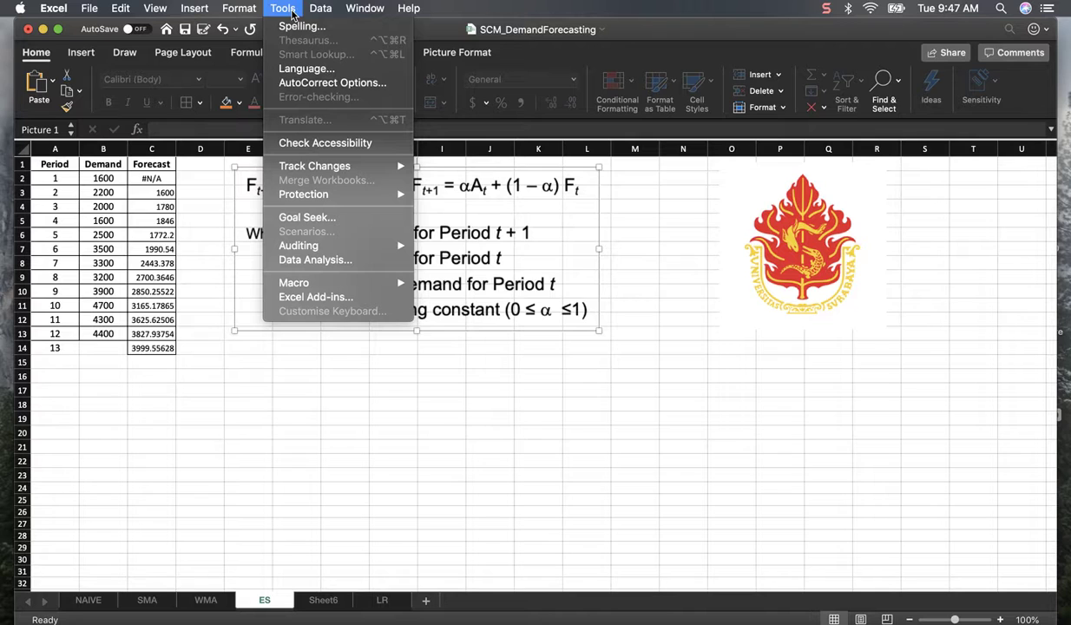
pyautogui.click(300, 260)
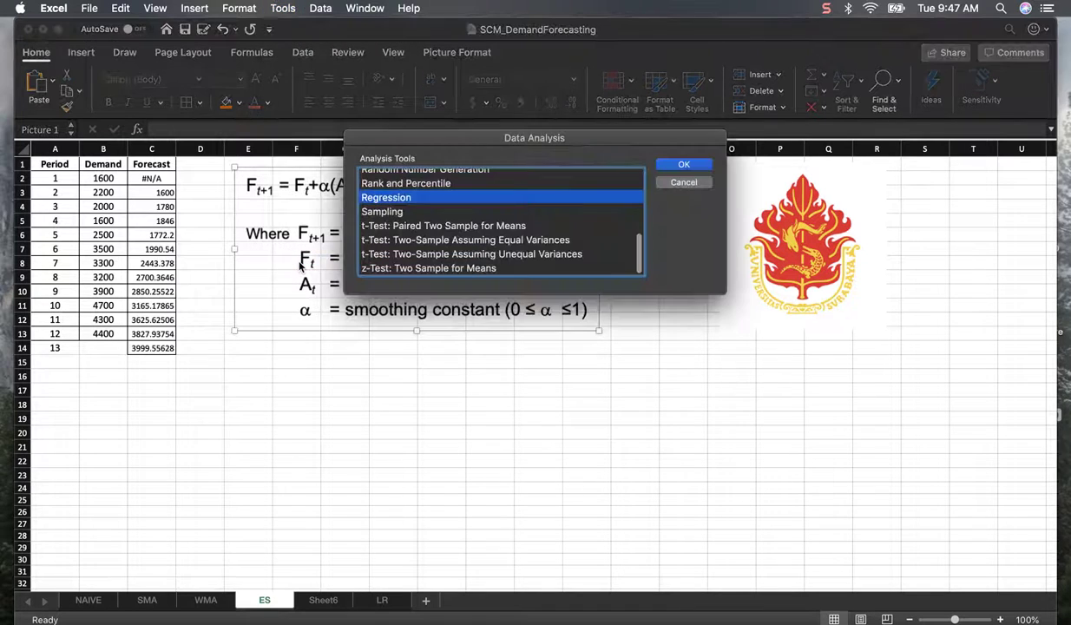
pyautogui.scroll(-1, 581, 237)
pyautogui.scroll(3, 581, 237)
pyautogui.scroll(3, 582, 239)
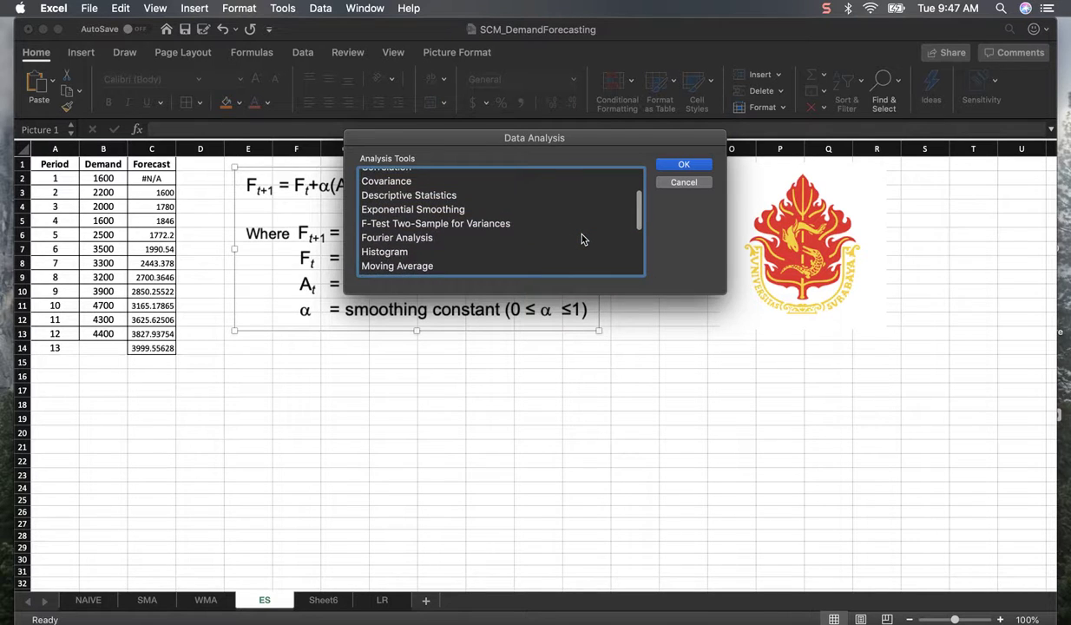
pyautogui.scroll(1, 582, 239)
pyautogui.scroll(-4, 582, 240)
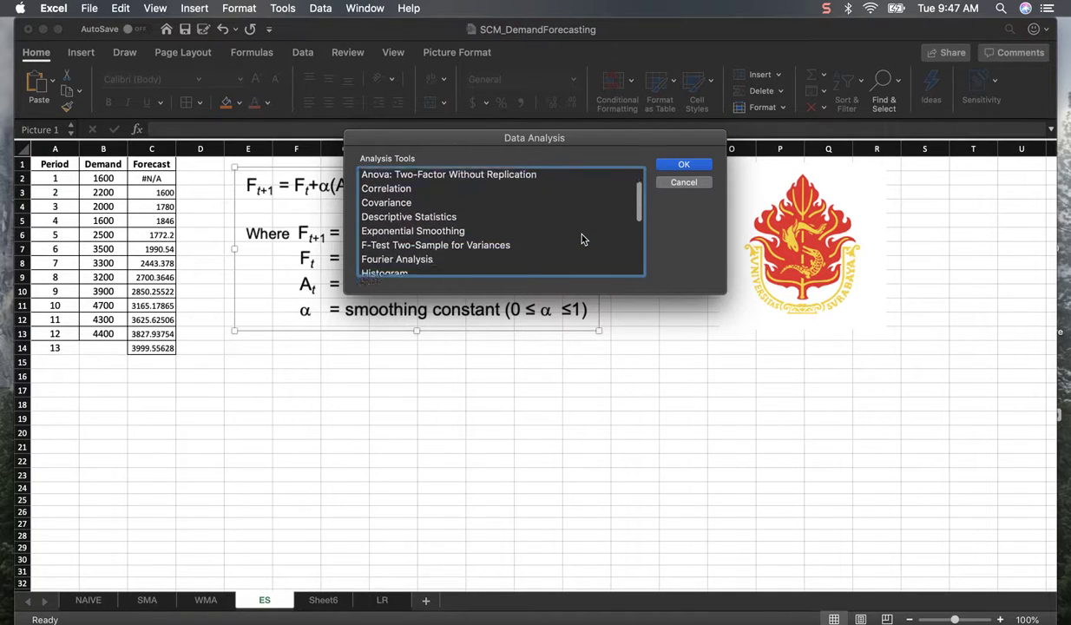
pyautogui.scroll(-1, 582, 239)
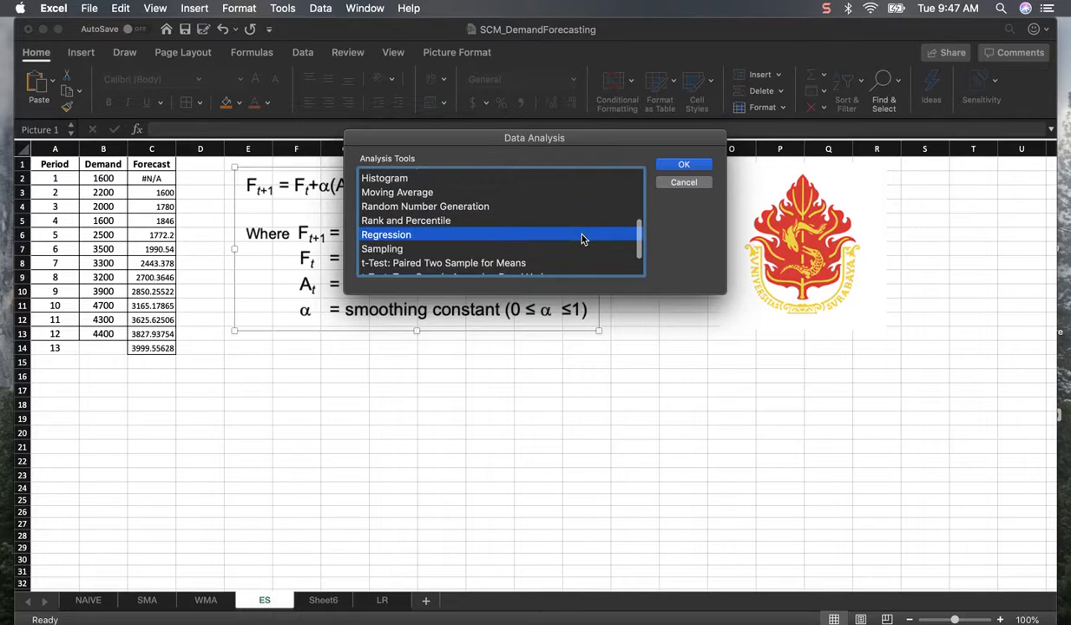
pyautogui.scroll(3, 581, 239)
pyautogui.scroll(1, 582, 238)
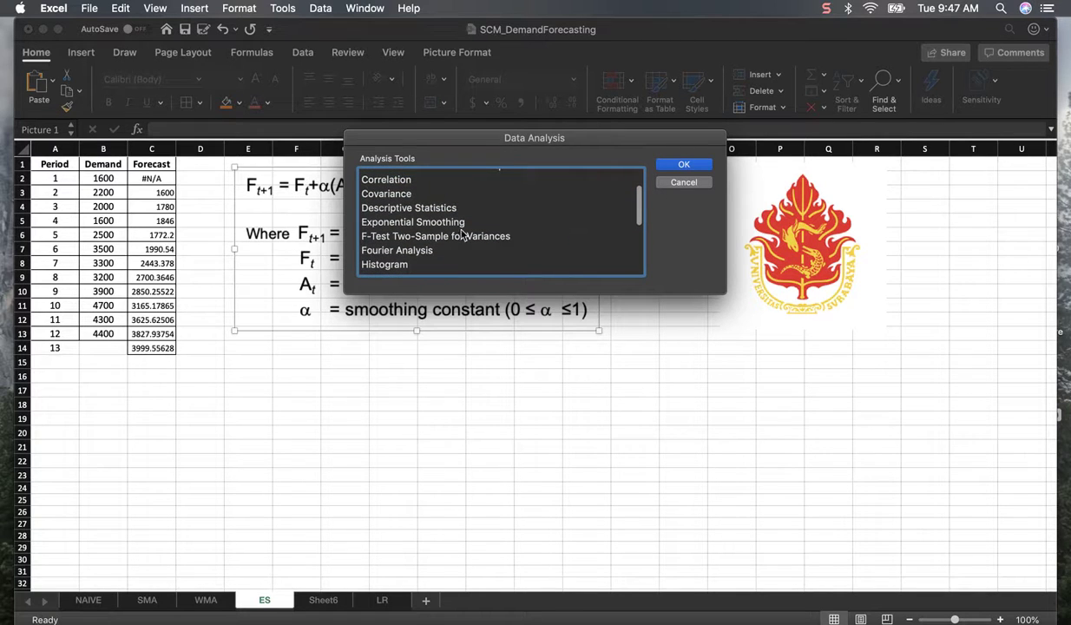
pyautogui.click(414, 225)
pyautogui.click(674, 164)
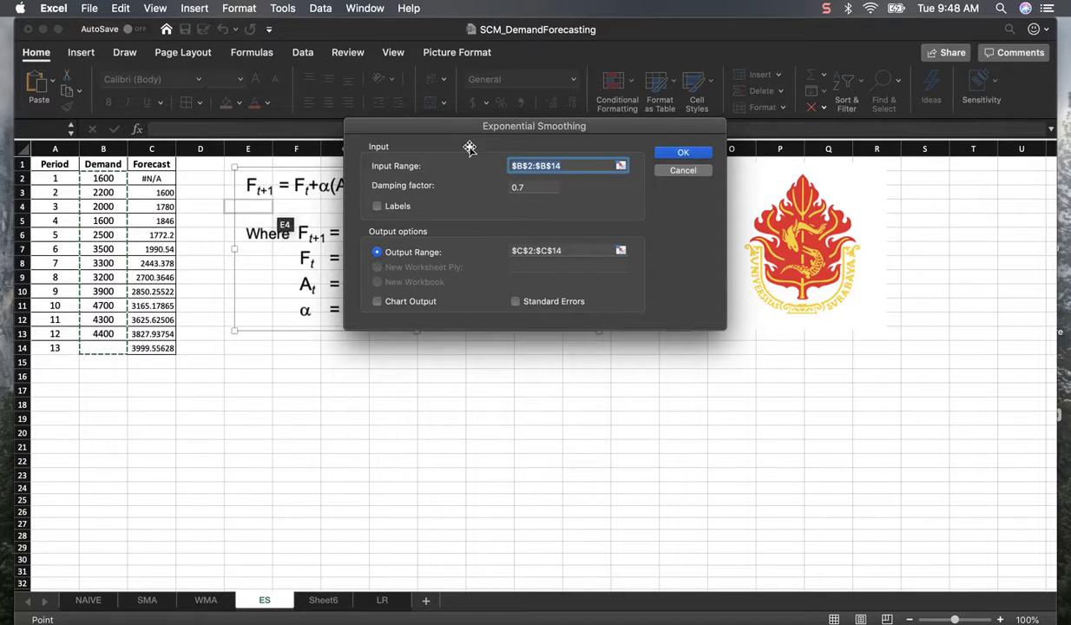
# Step: Set the exponential smoothing input range to the demand cells $B$2:$B$14, keeping the damping factor at 0.7
pyautogui.click(98, 178)
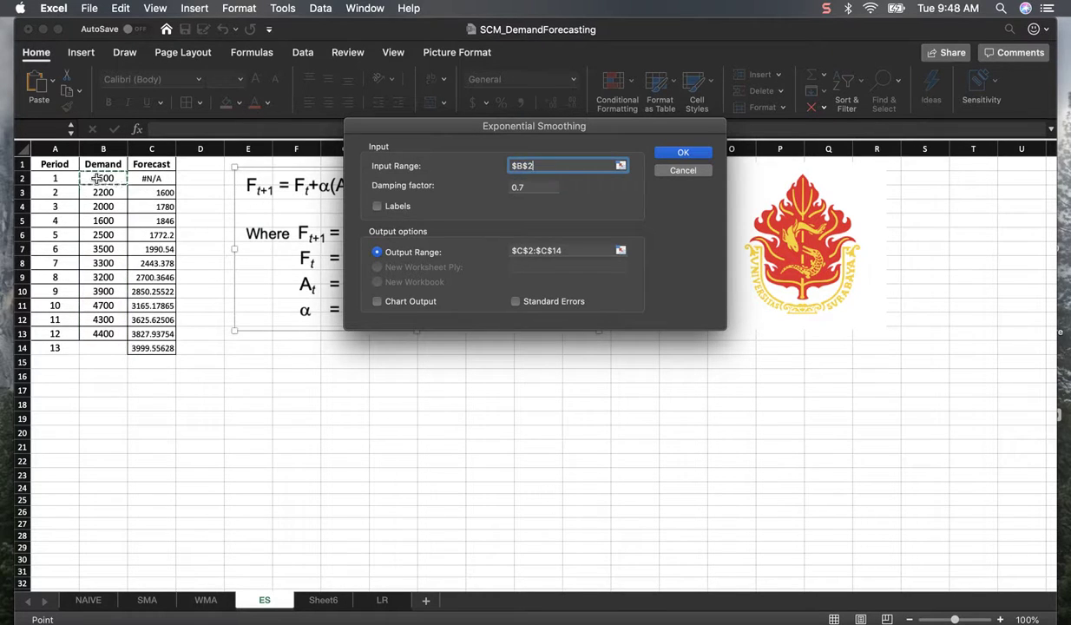
pyautogui.moveTo(98, 178); pyautogui.dragTo(91, 353)
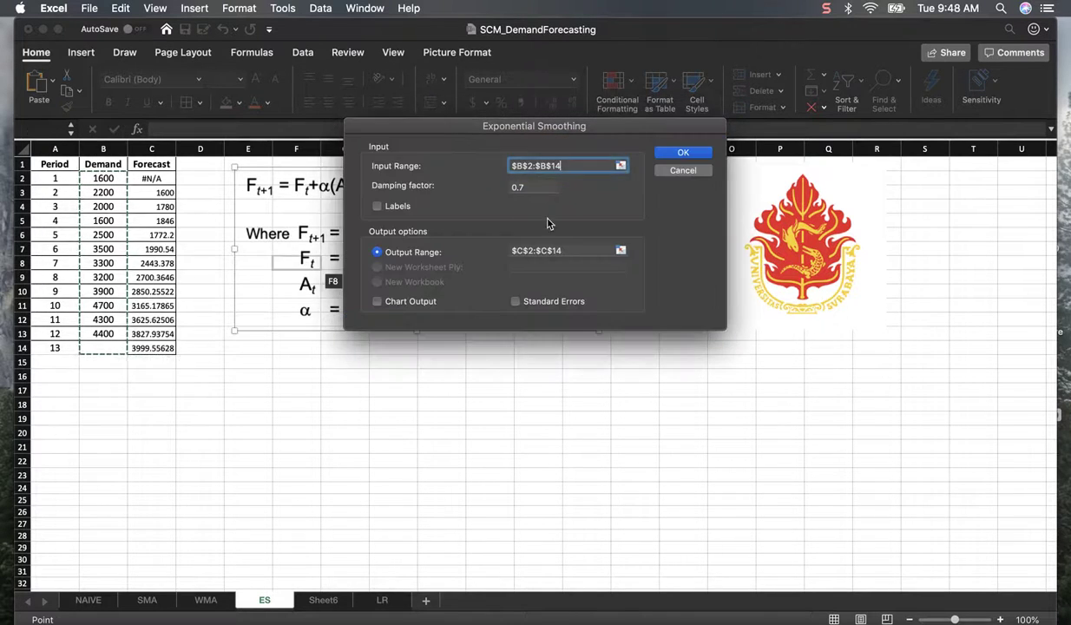
pyautogui.click(540, 187)
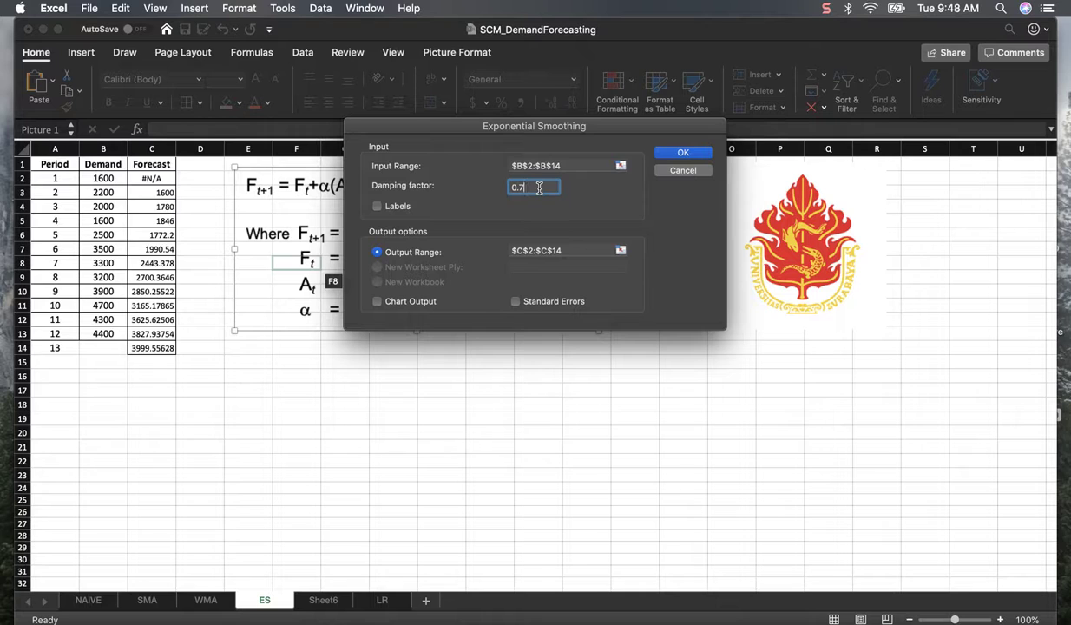
# Step: Set the output range to $C$2:$C$14, run the exponential smoothing, and check the period 13 forecast formula in C14
pyautogui.click(553, 250)
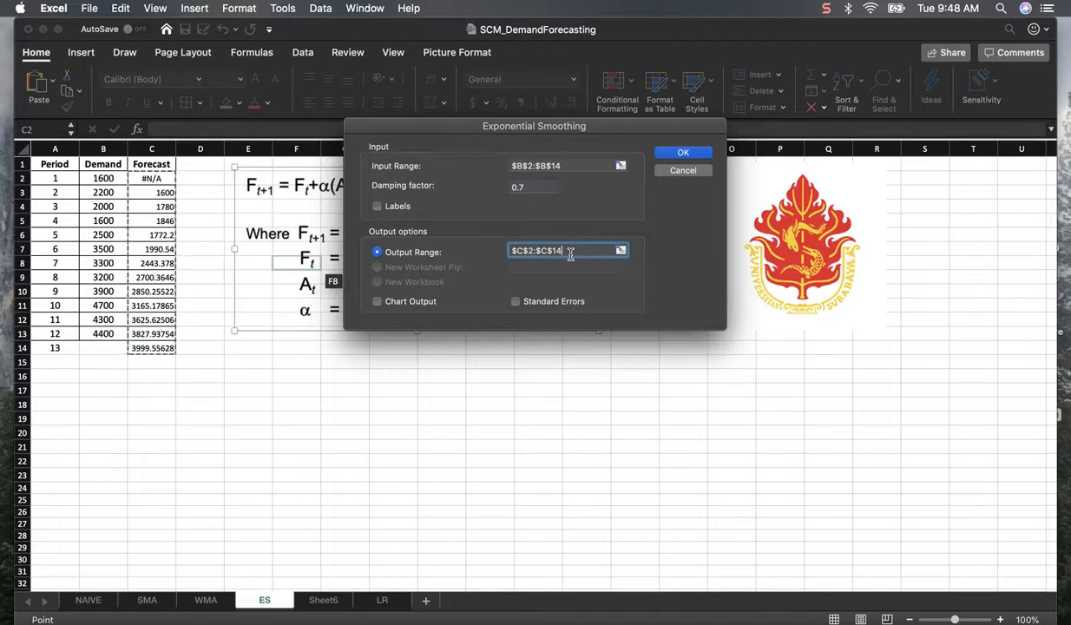
pyautogui.moveTo(152, 178)
pyautogui.mouseDown()
pyautogui.moveTo(152, 292)
pyautogui.moveTo(152, 178)
pyautogui.mouseUp()
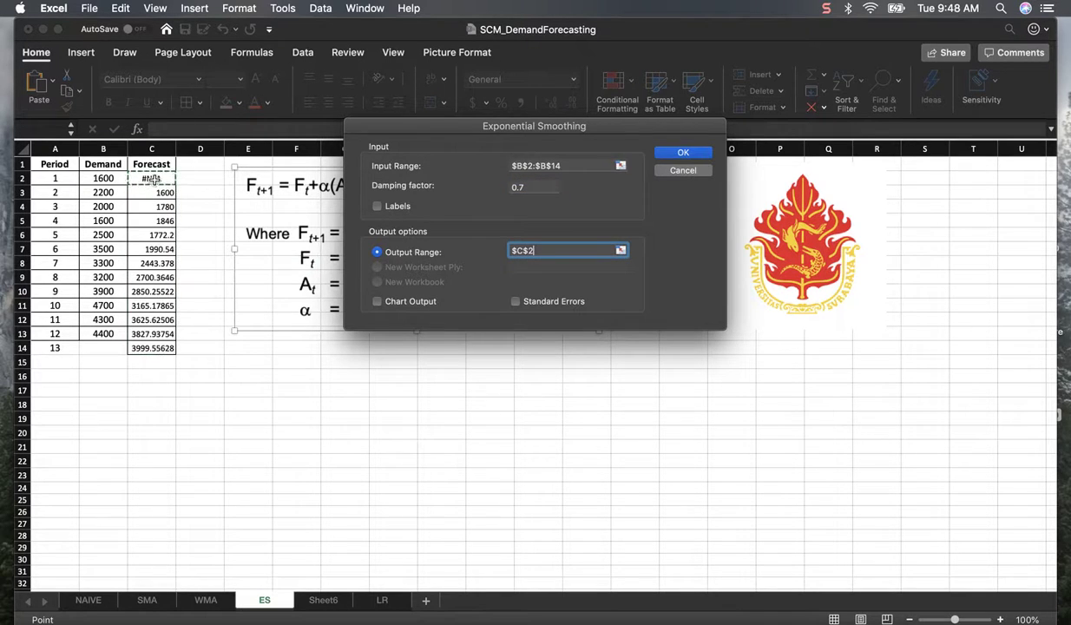
pyautogui.moveTo(150, 223); pyautogui.dragTo(139, 331)
pyautogui.moveTo(139, 344); pyautogui.dragTo(139, 346)
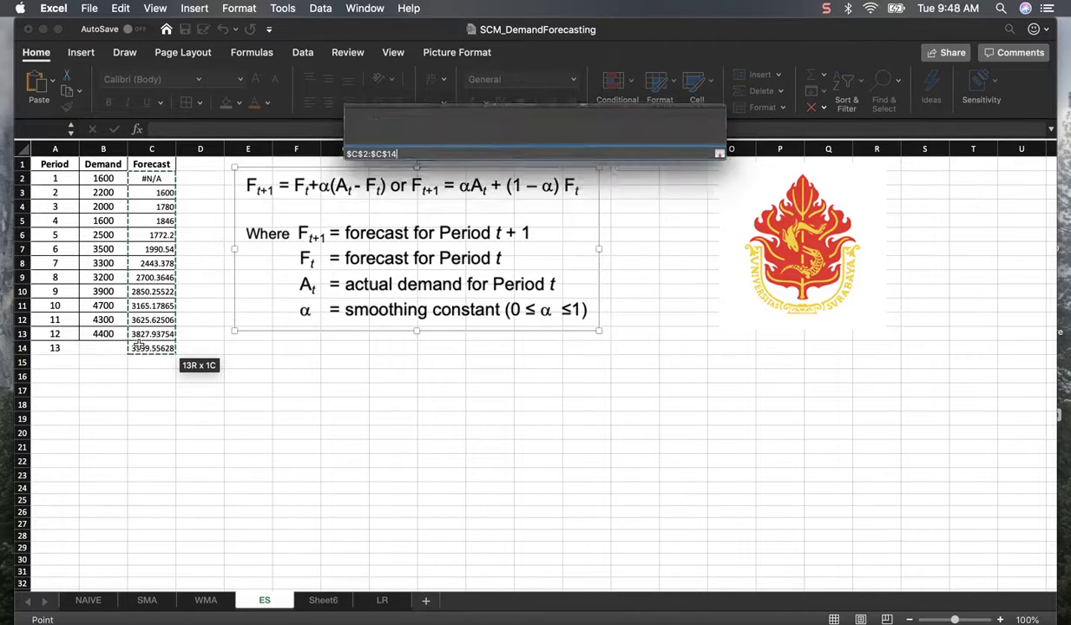
pyautogui.click(683, 154)
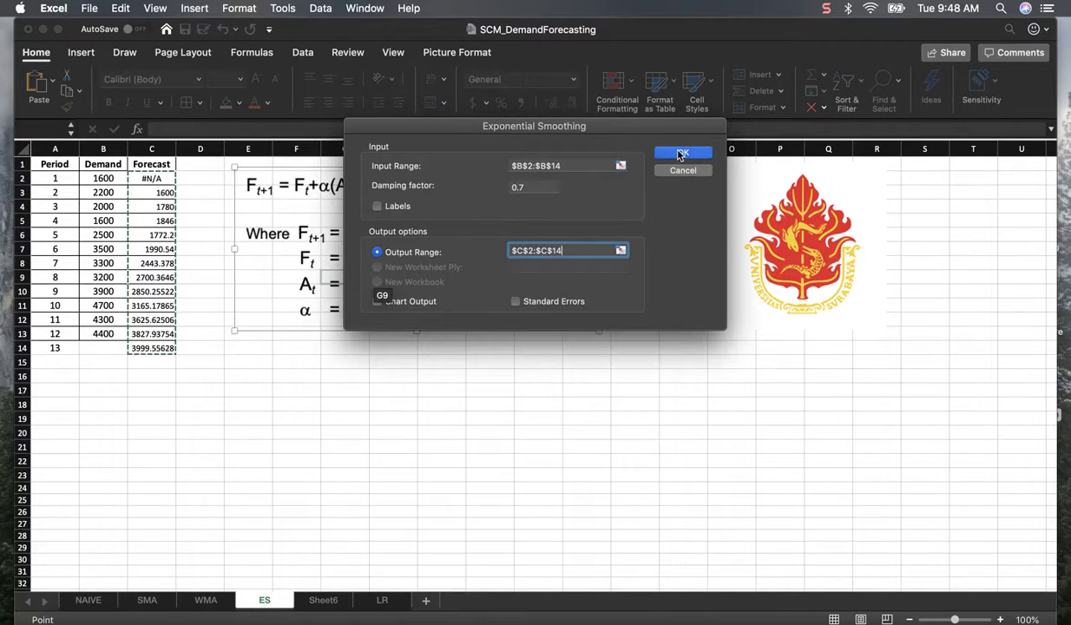
pyautogui.click(628, 231)
pyautogui.click(152, 358)
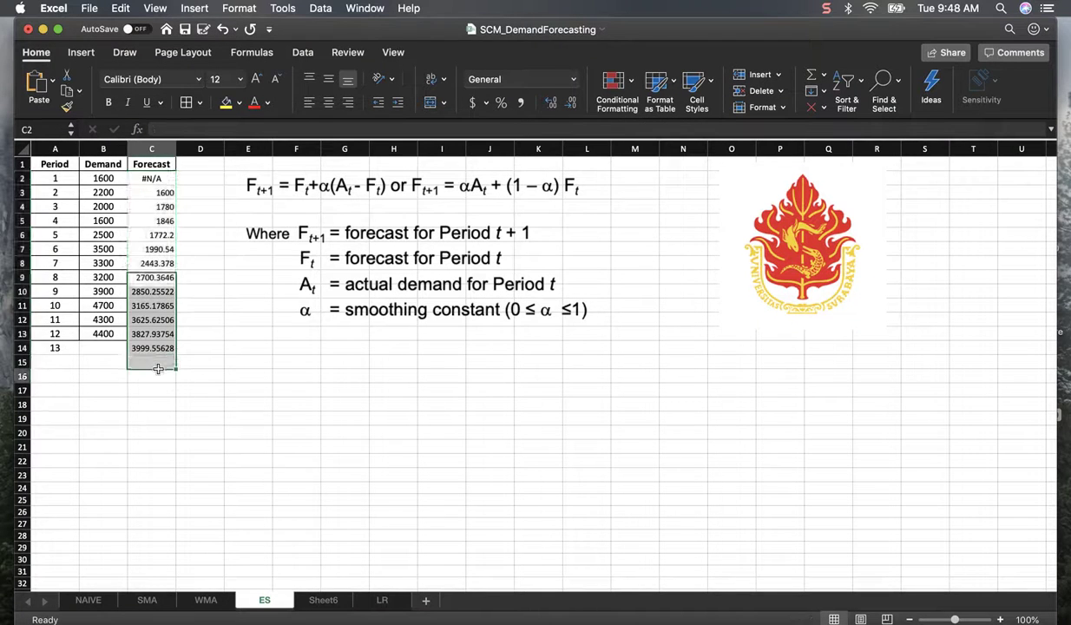
pyautogui.click(149, 344)
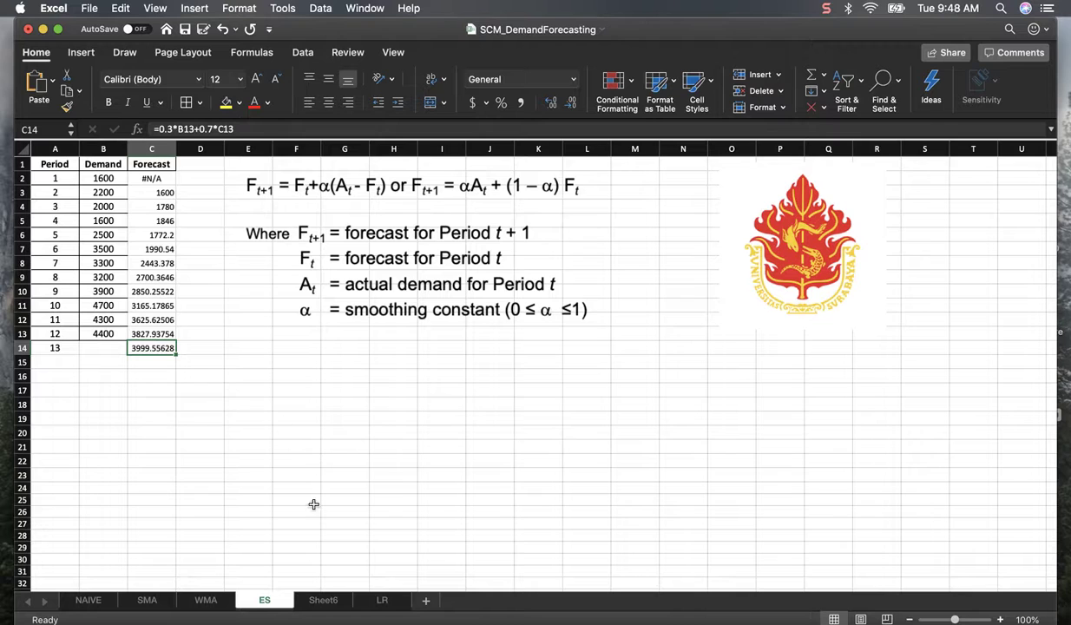
# Step: Go to the LR sheet and start the Regression tool from the data analysis tools
pyautogui.click(381, 600)
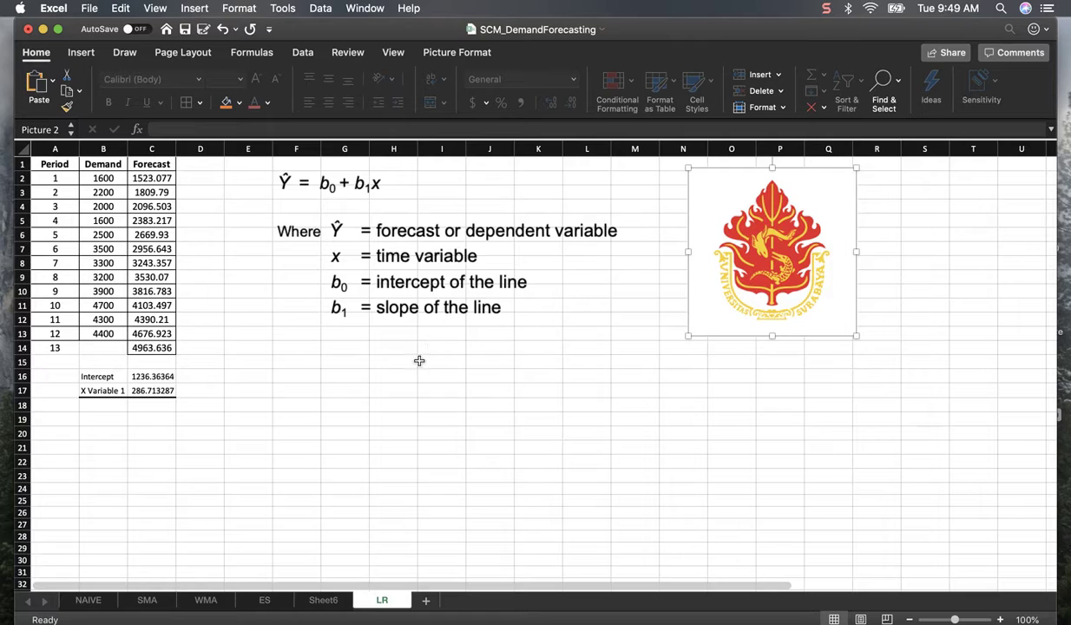
pyautogui.click(286, 8)
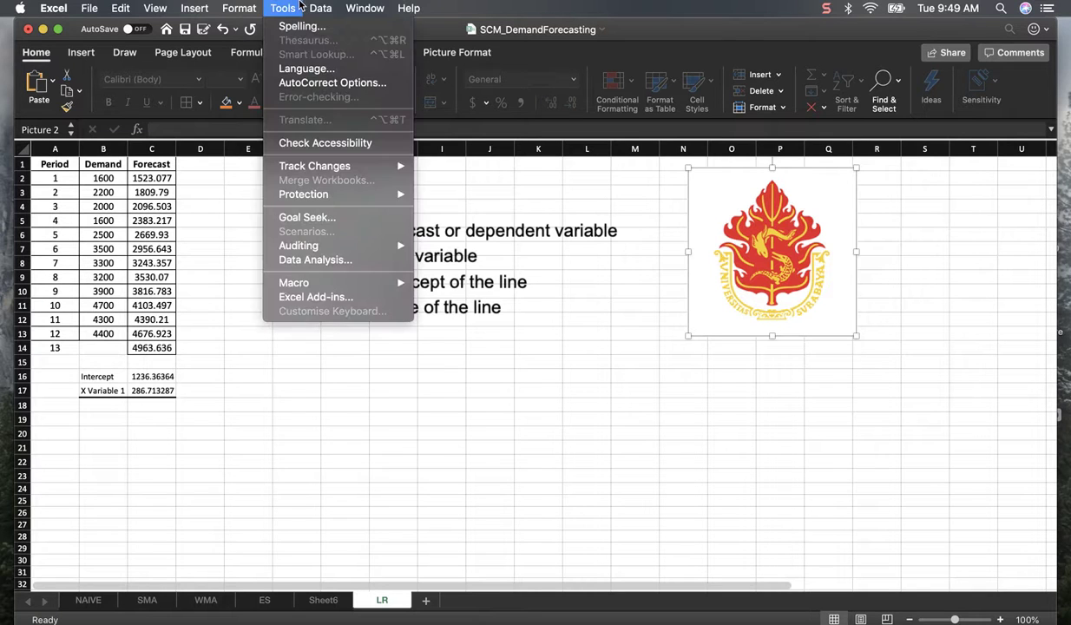
pyautogui.click(313, 259)
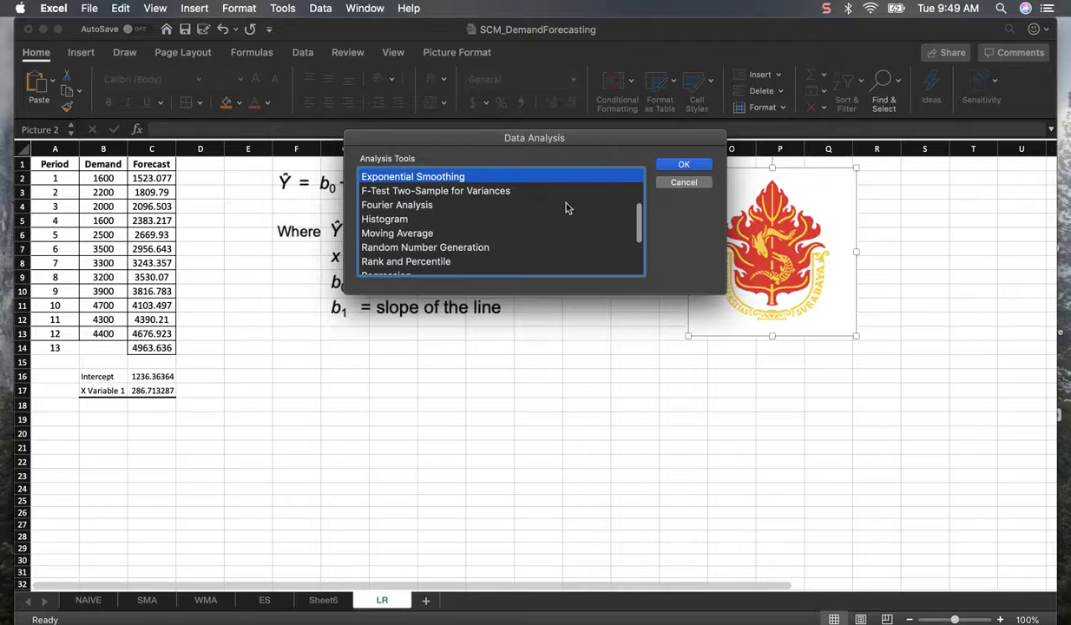
pyautogui.scroll(-5, 565, 208)
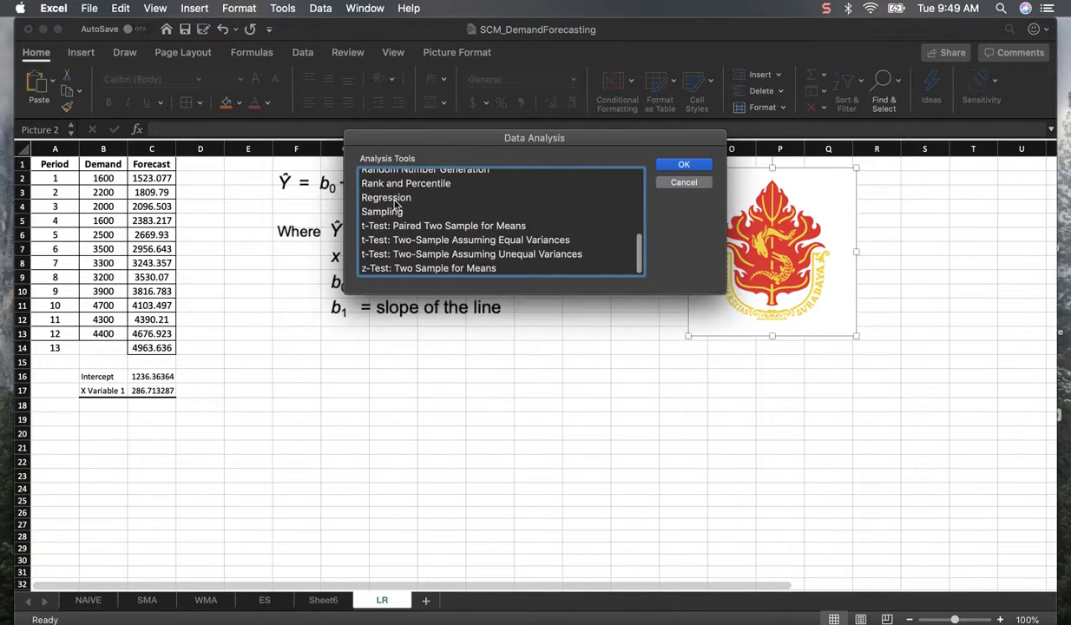
pyautogui.click(395, 200)
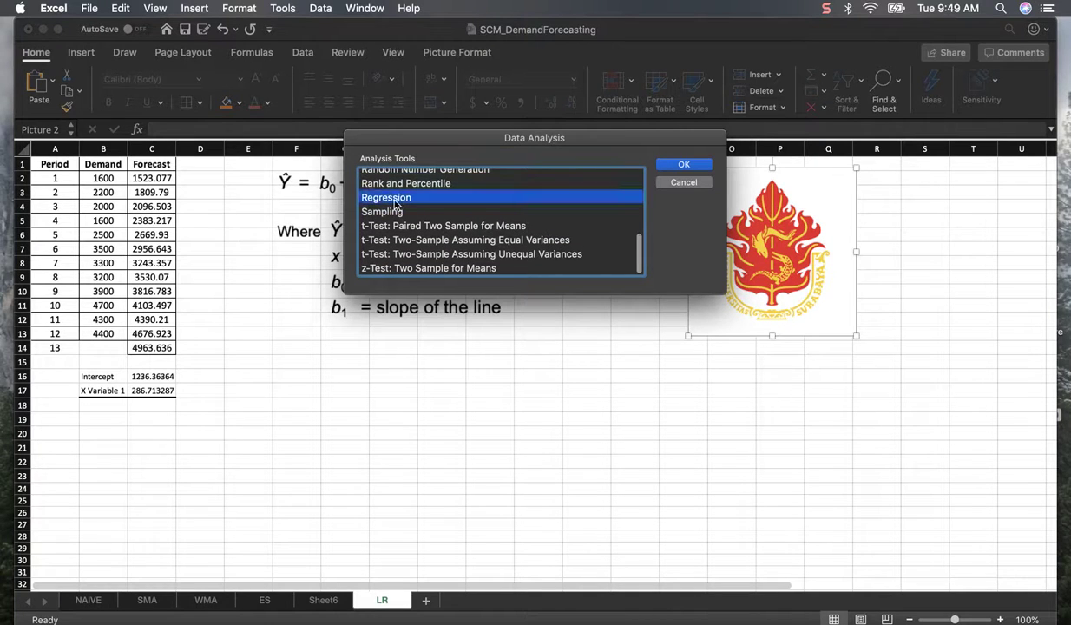
pyautogui.click(674, 165)
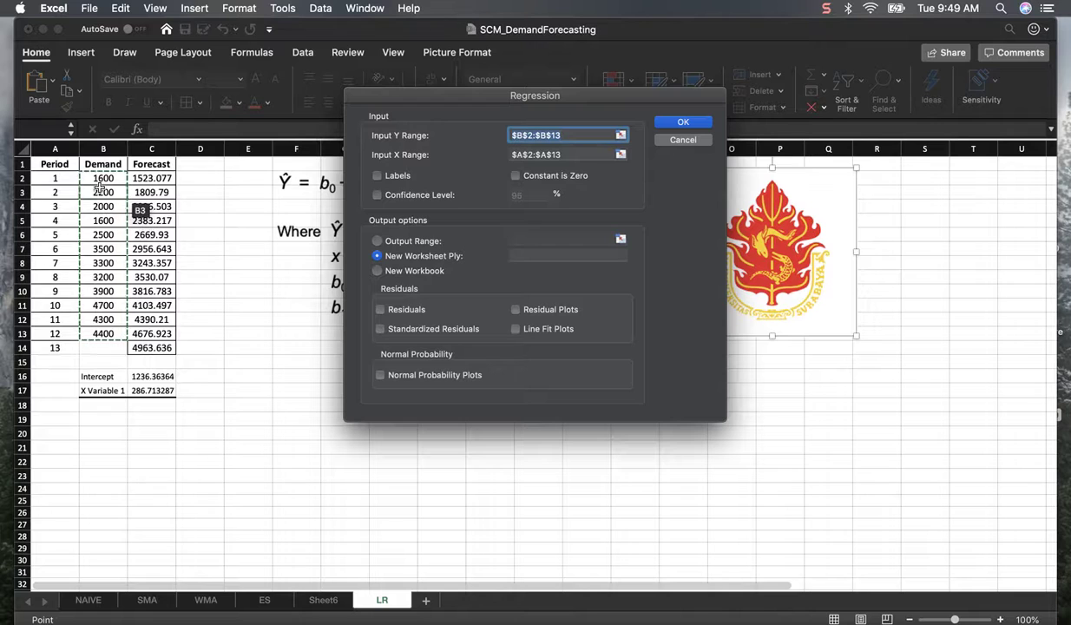
# Step: Run the regression with Y range $B$2:$B$13 and X range $A$2:$A$13, sending the output to a new worksheet
pyautogui.moveTo(100, 180); pyautogui.dragTo(102, 334)
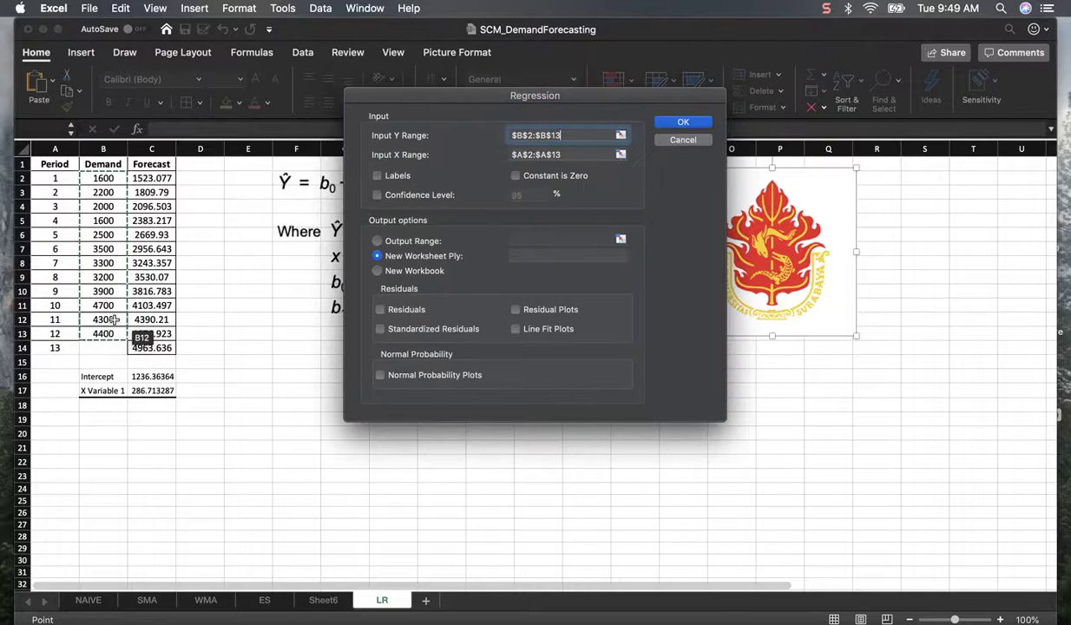
pyautogui.click(560, 157)
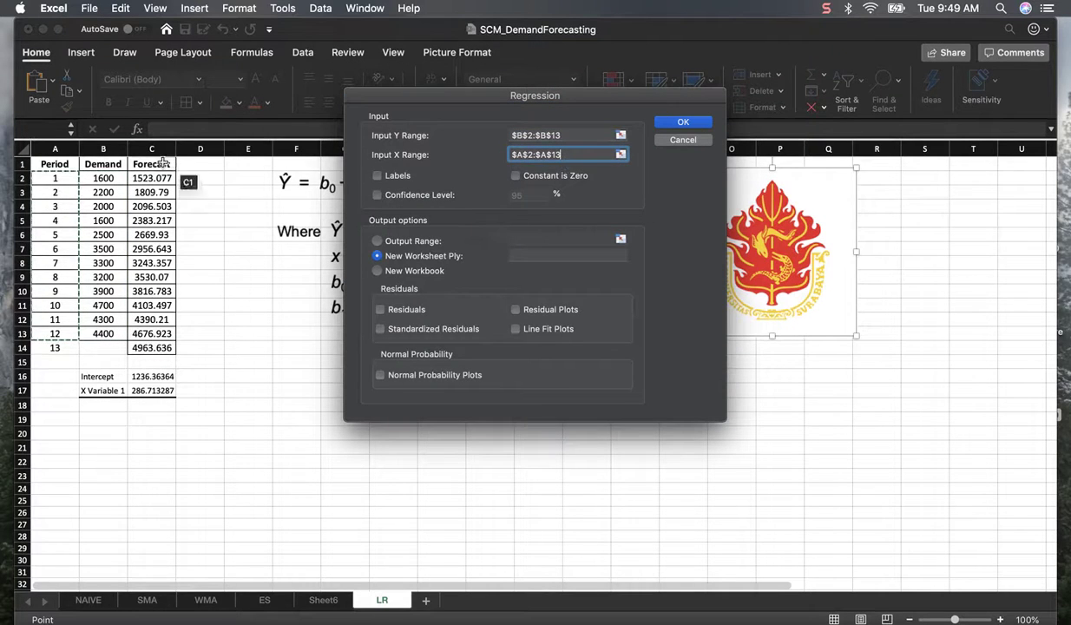
pyautogui.moveTo(57, 177); pyautogui.dragTo(51, 333)
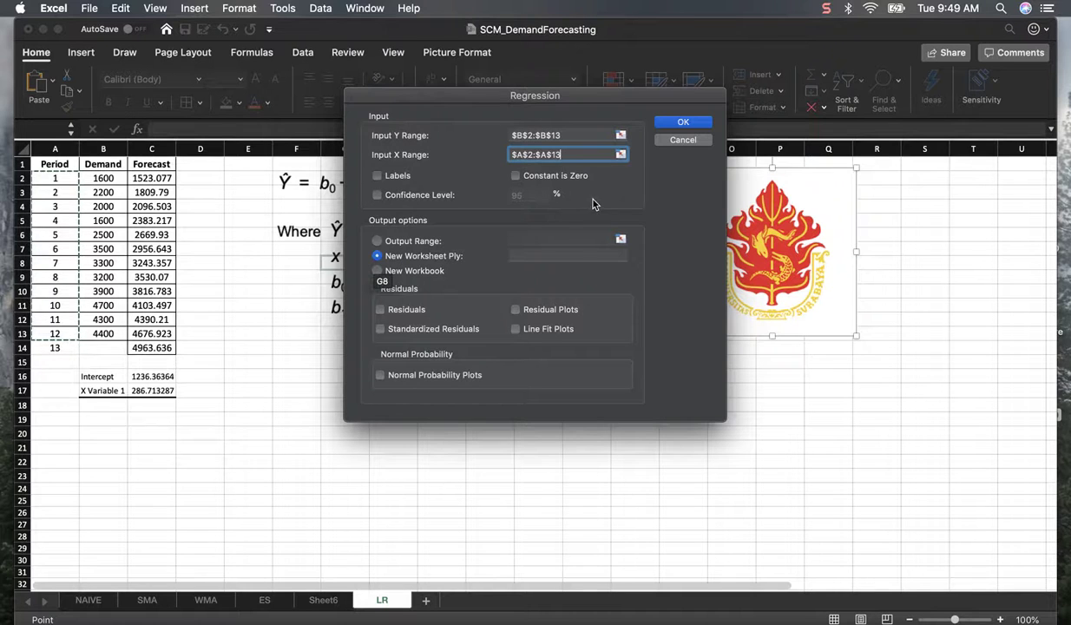
pyautogui.click(679, 125)
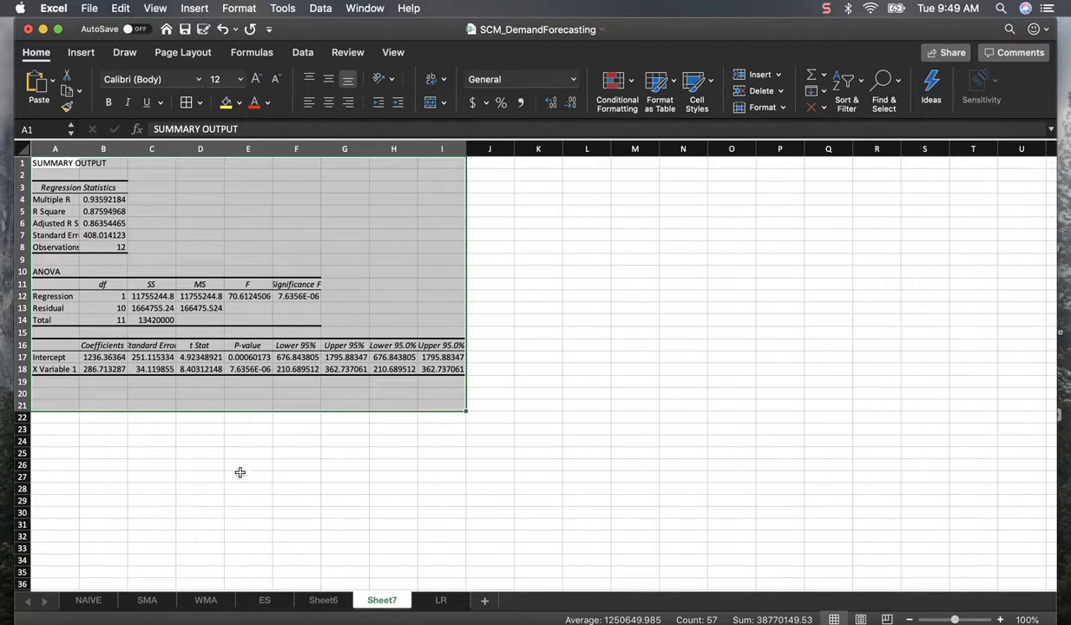
pyautogui.click(149, 451)
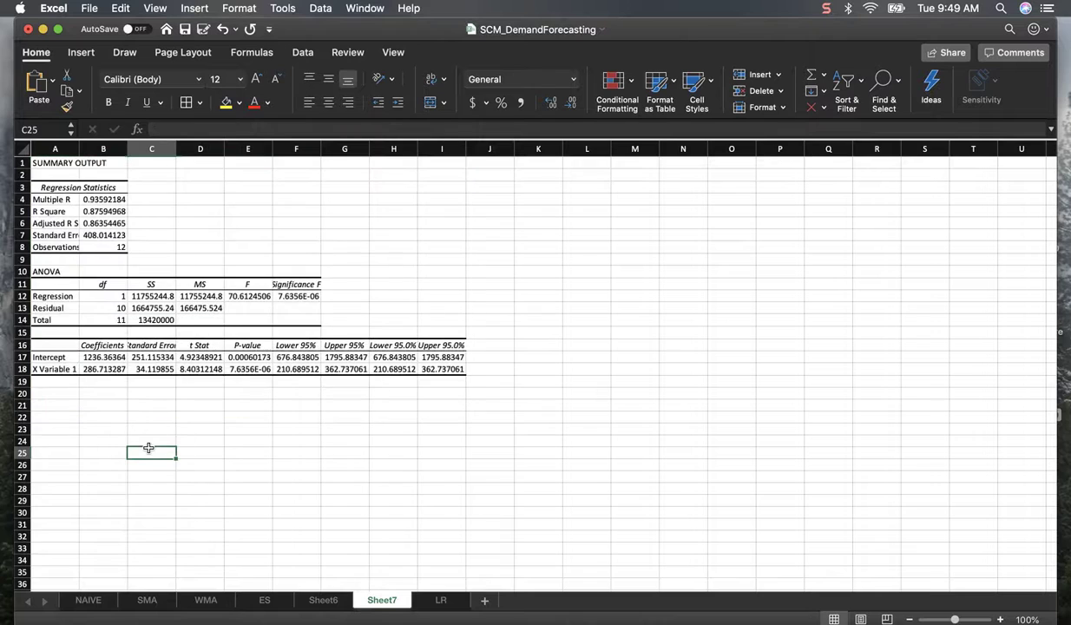
# Step: Copy the Intercept and X Variable 1 coefficients in A17:B18 of the regression output and return to the coefficient area of the LR sheet
pyautogui.click(55, 353)
pyautogui.moveTo(54, 352); pyautogui.dragTo(92, 368)
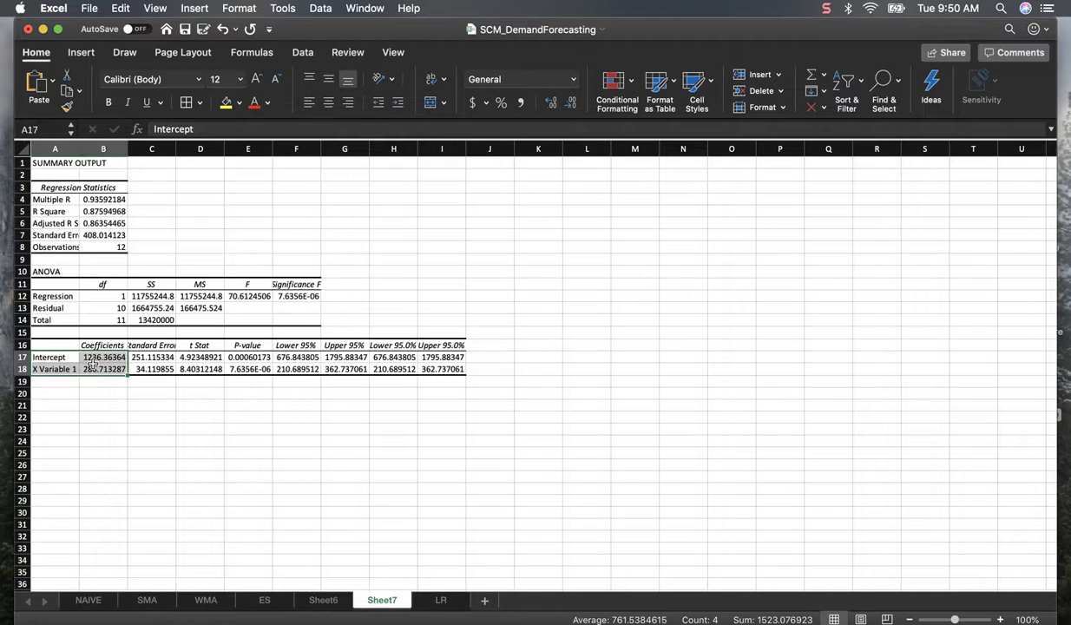
pyautogui.rightClick(91, 365)
pyautogui.click(124, 312)
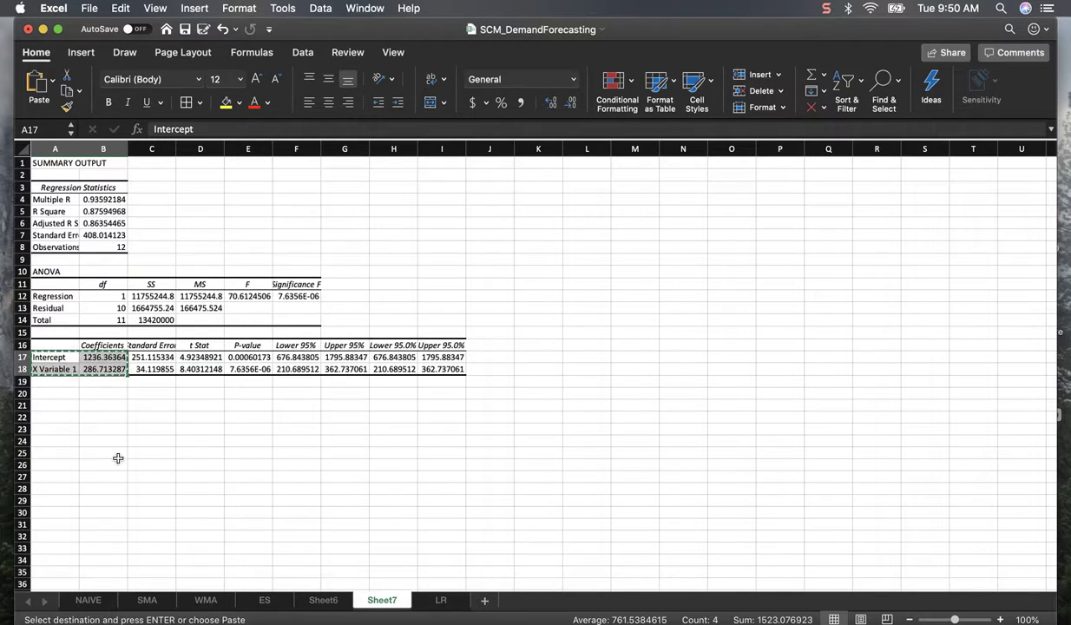
pyautogui.click(441, 600)
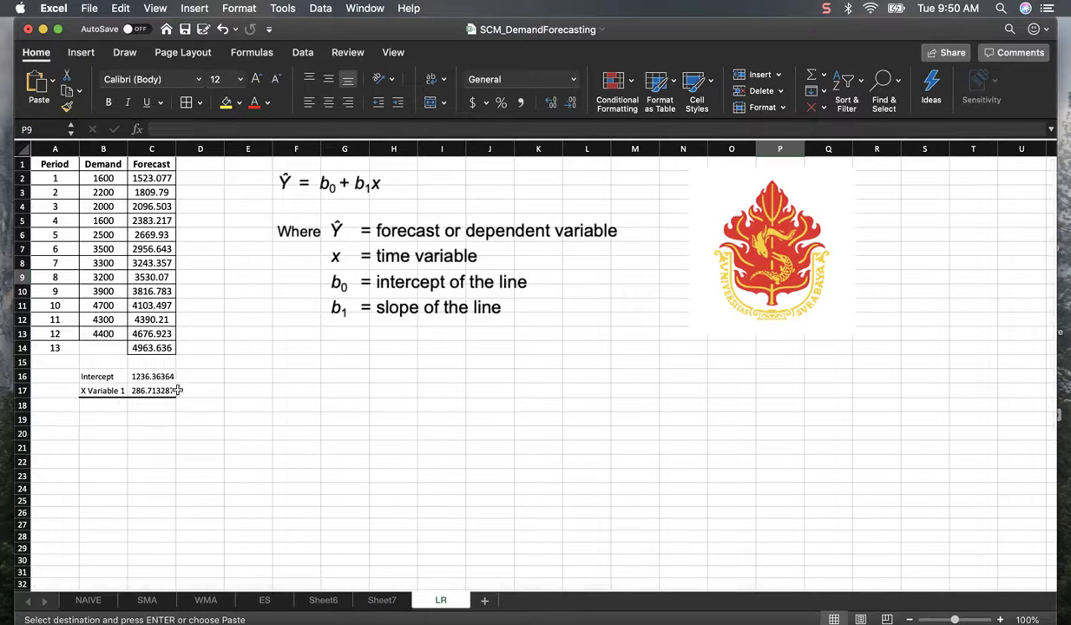
pyautogui.click(204, 379)
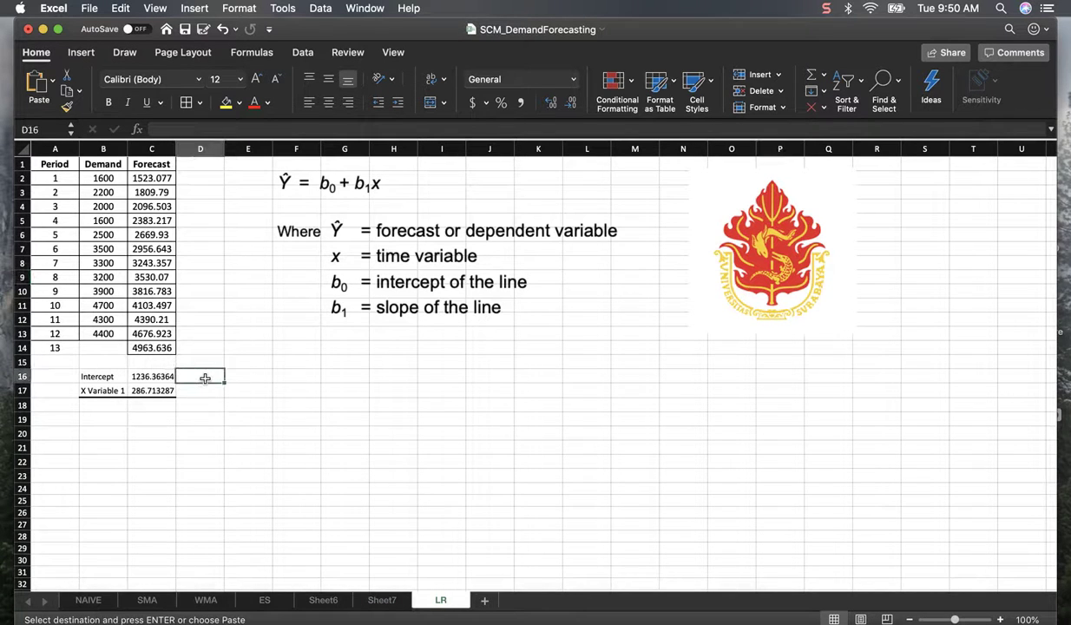
pyautogui.click(160, 391)
pyautogui.click(204, 388)
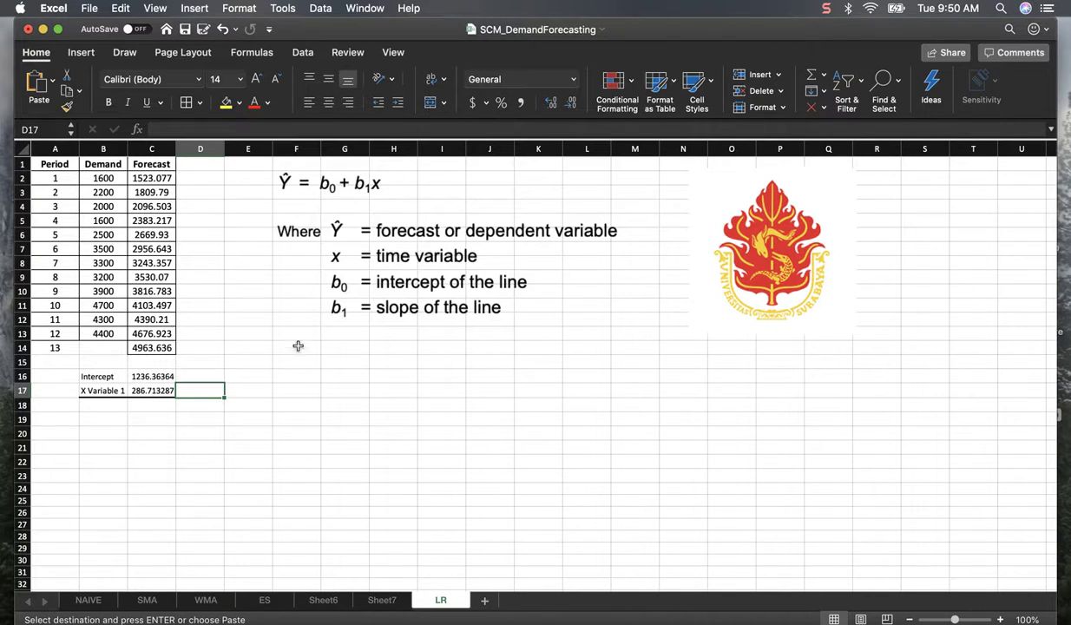
# Step: Build the period 1 forecast formula =C16+C17*A2 in C2 from the intercept, slope and period cells
pyautogui.click(153, 179)
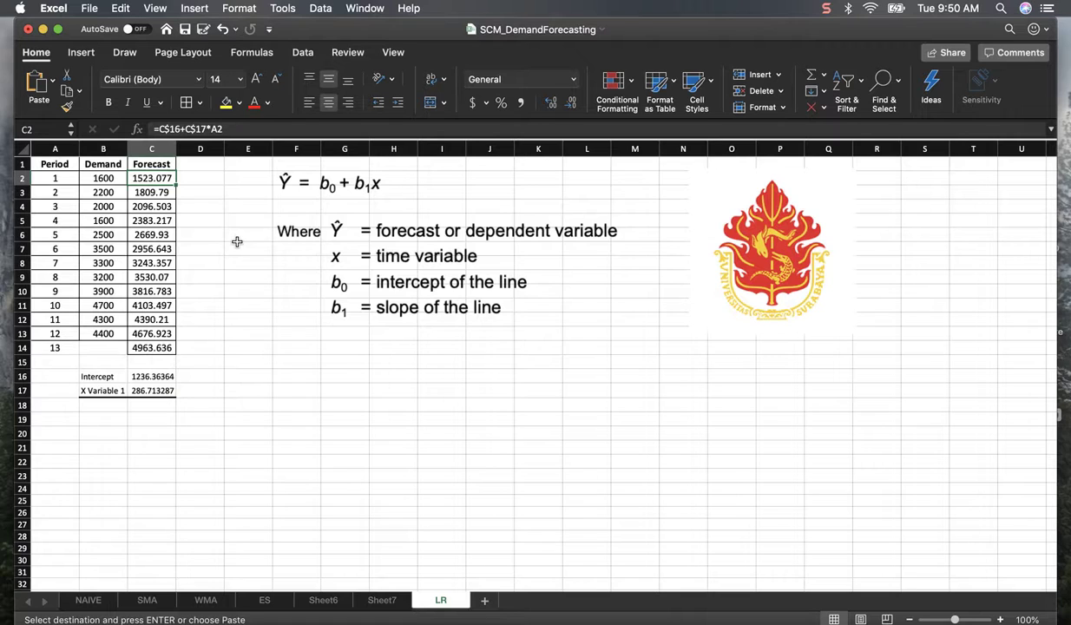
pyautogui.write('=')
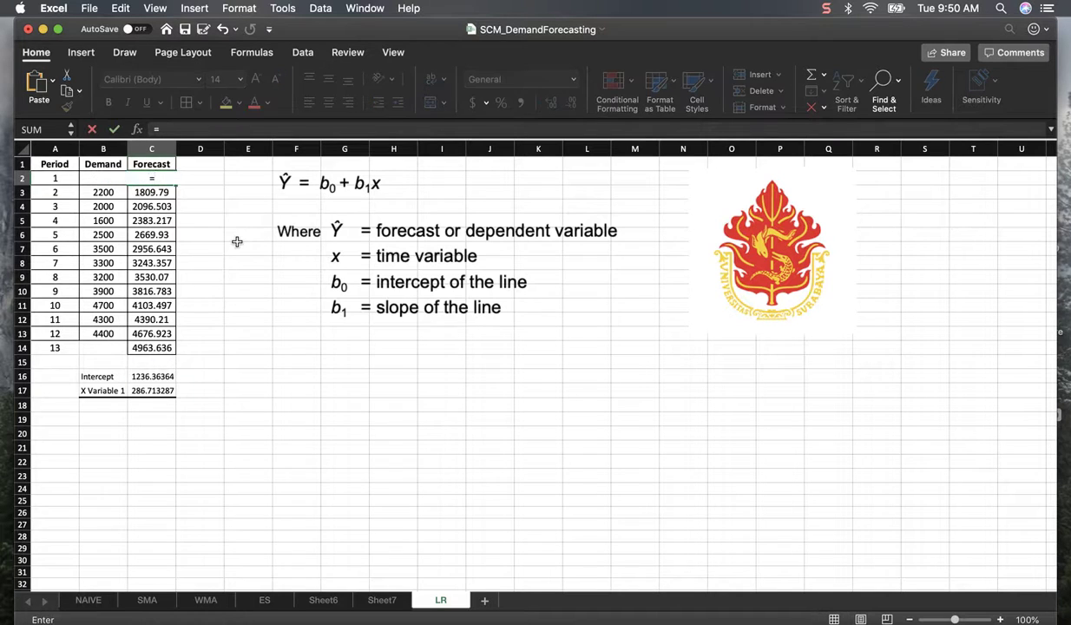
pyautogui.click(160, 376)
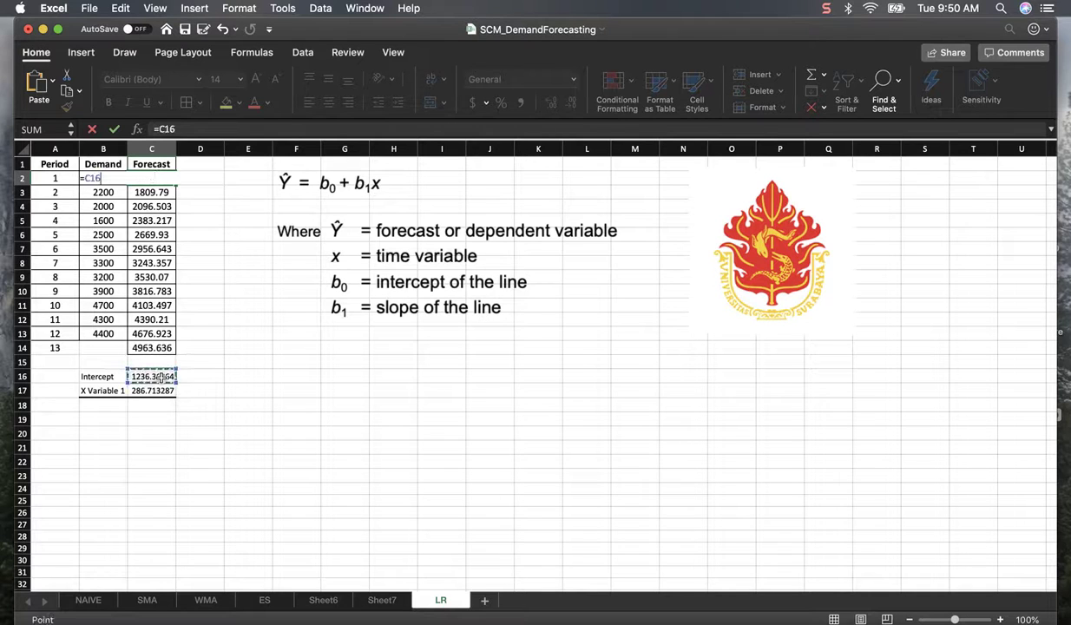
pyautogui.write('+')
pyautogui.click(159, 391)
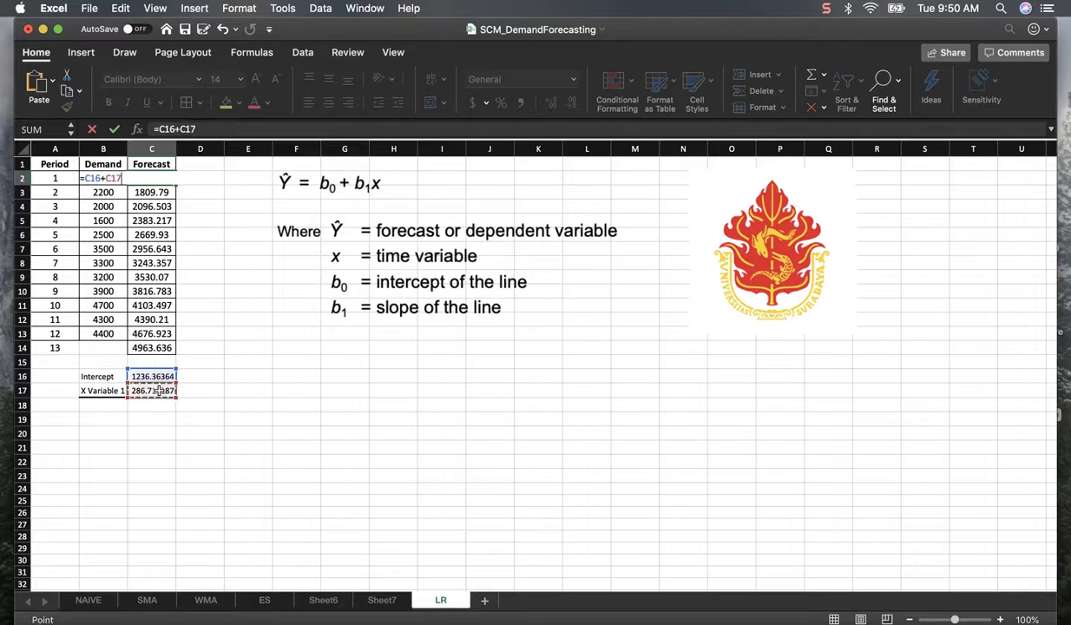
pyautogui.write('*')
pyautogui.click(52, 178)
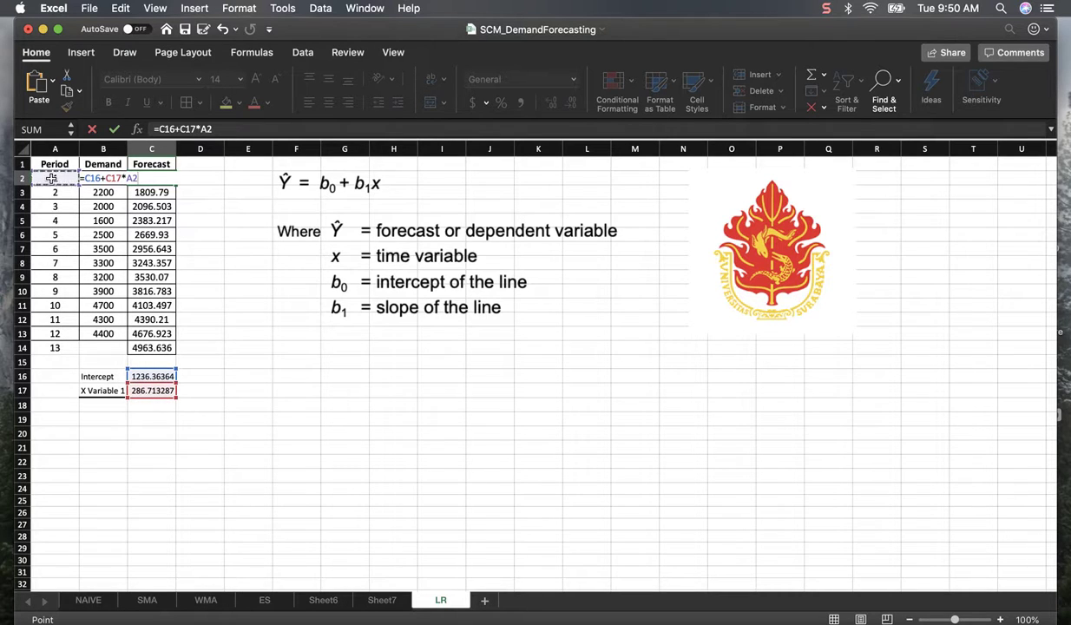
# Step: Lock the intercept and slope rows in the C2 formula so it reads =C$16+C$17*A2, and enter it
pyautogui.click(93, 178)
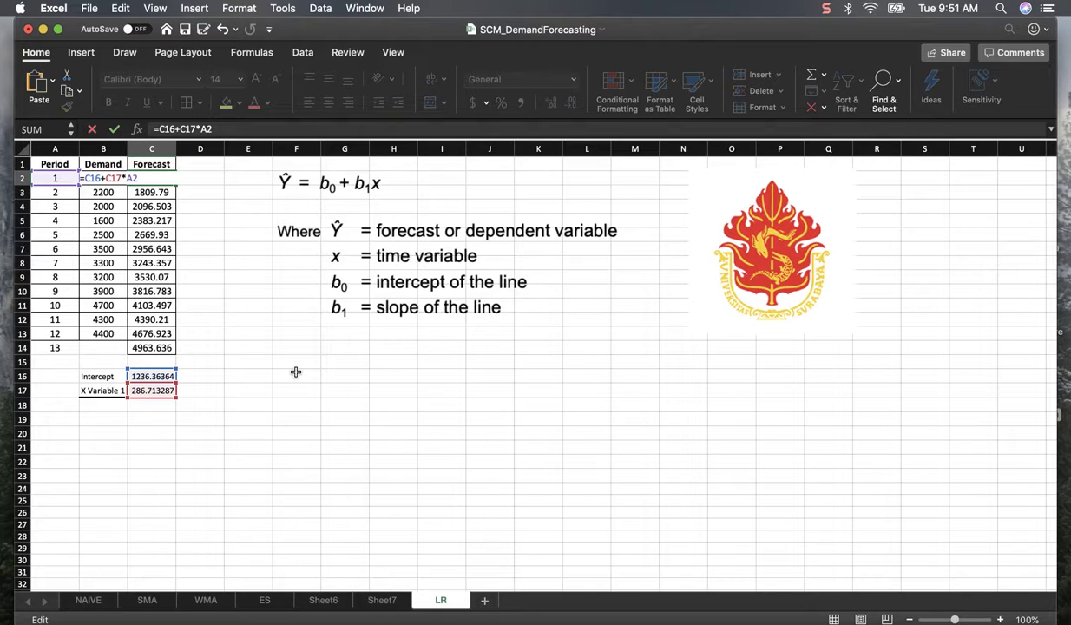
pyautogui.write('$')
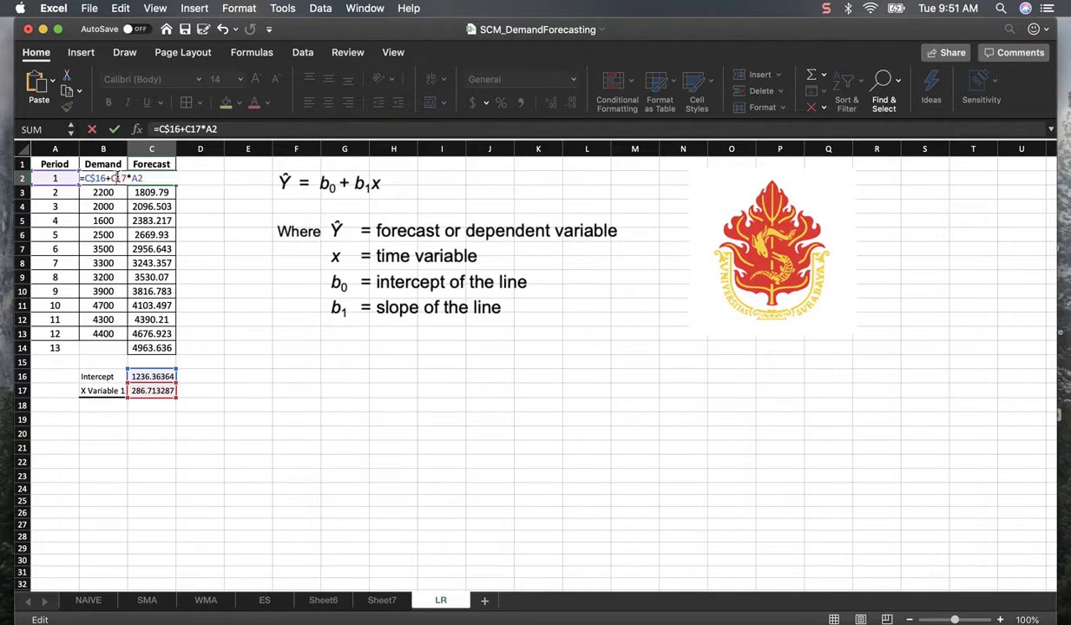
pyautogui.click(116, 178)
pyautogui.write('$')
pyautogui.press('Return')
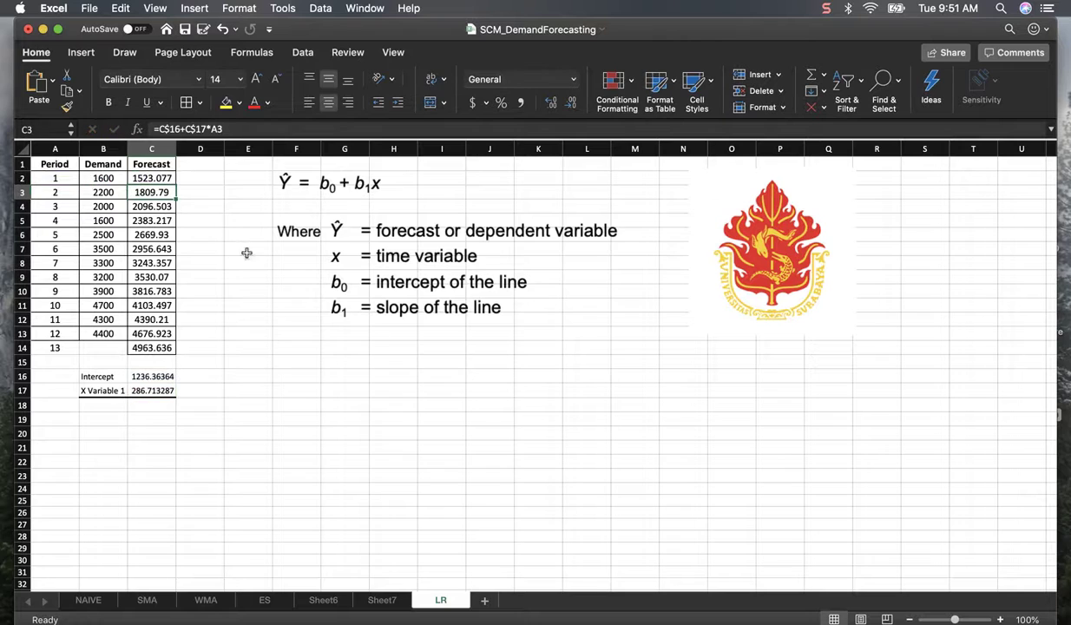
# Step: Fill the linear regression forecast formula from C2 down to period 13 in C14
pyautogui.click(144, 178)
pyautogui.moveTo(176, 183); pyautogui.dragTo(169, 348)
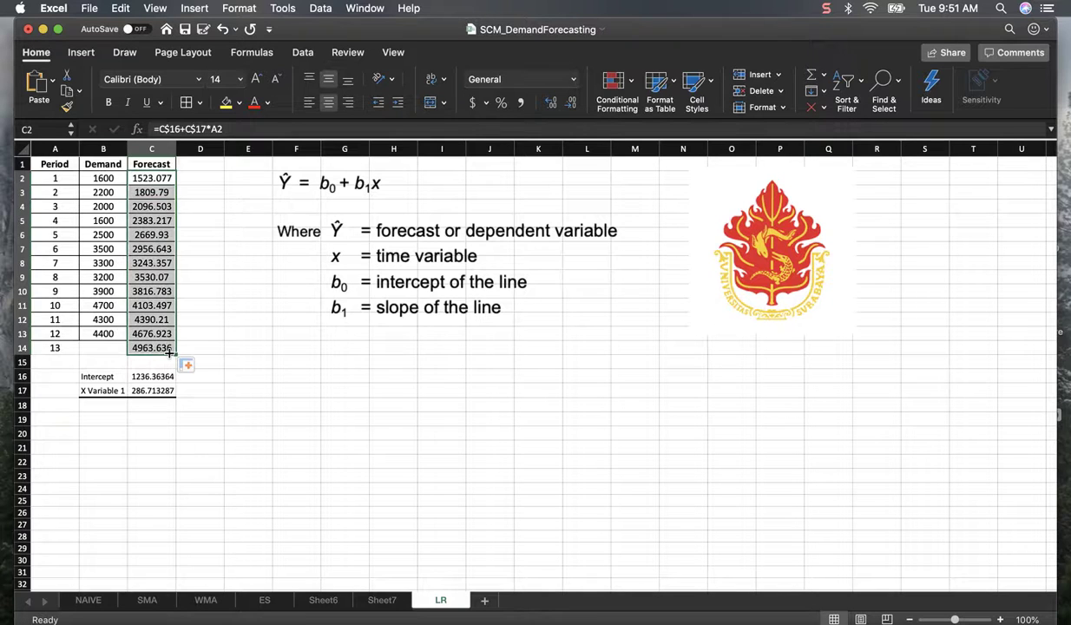
pyautogui.click(232, 414)
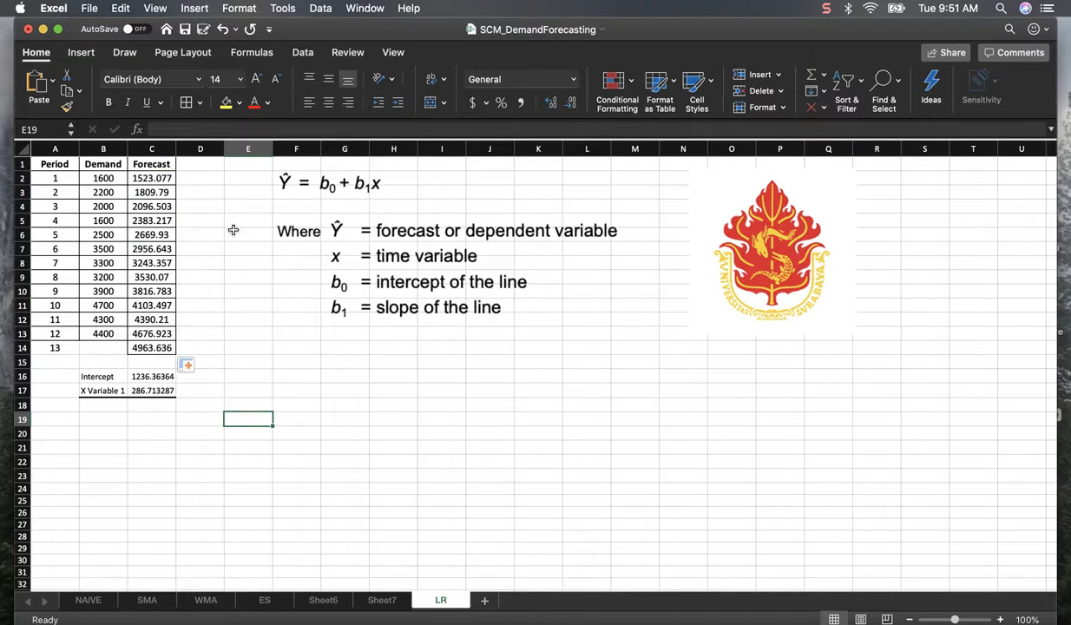